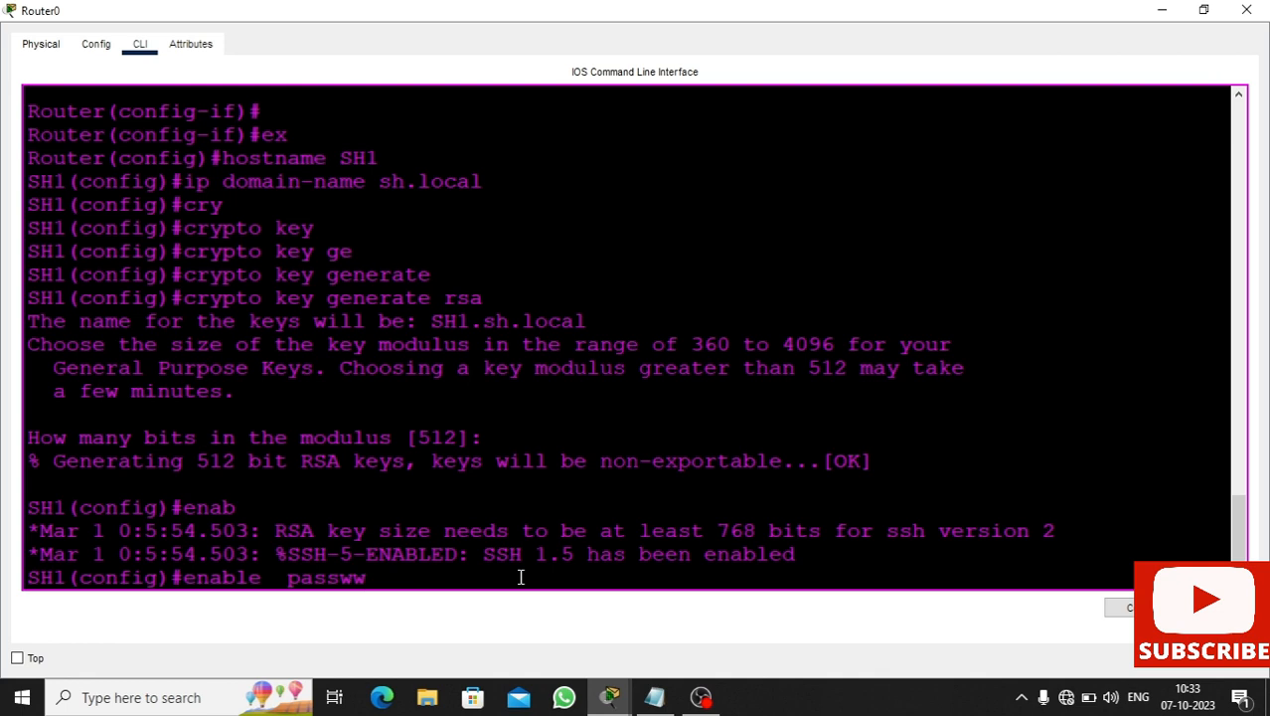
- Complete the enable password command on SH1's CLI and type the chosen password without submitting
key("Tab")
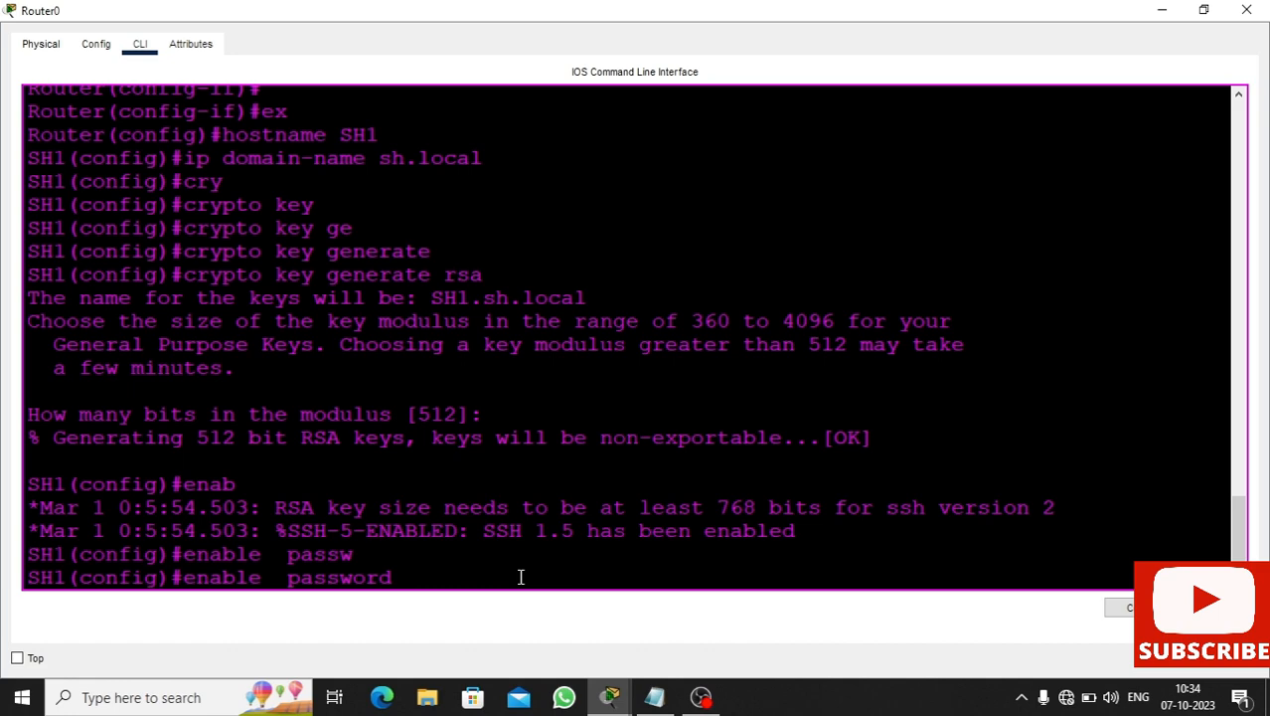
type("1234")
- Add a 'password on router' line at the end of the Notepad notes
left_click(654, 697)
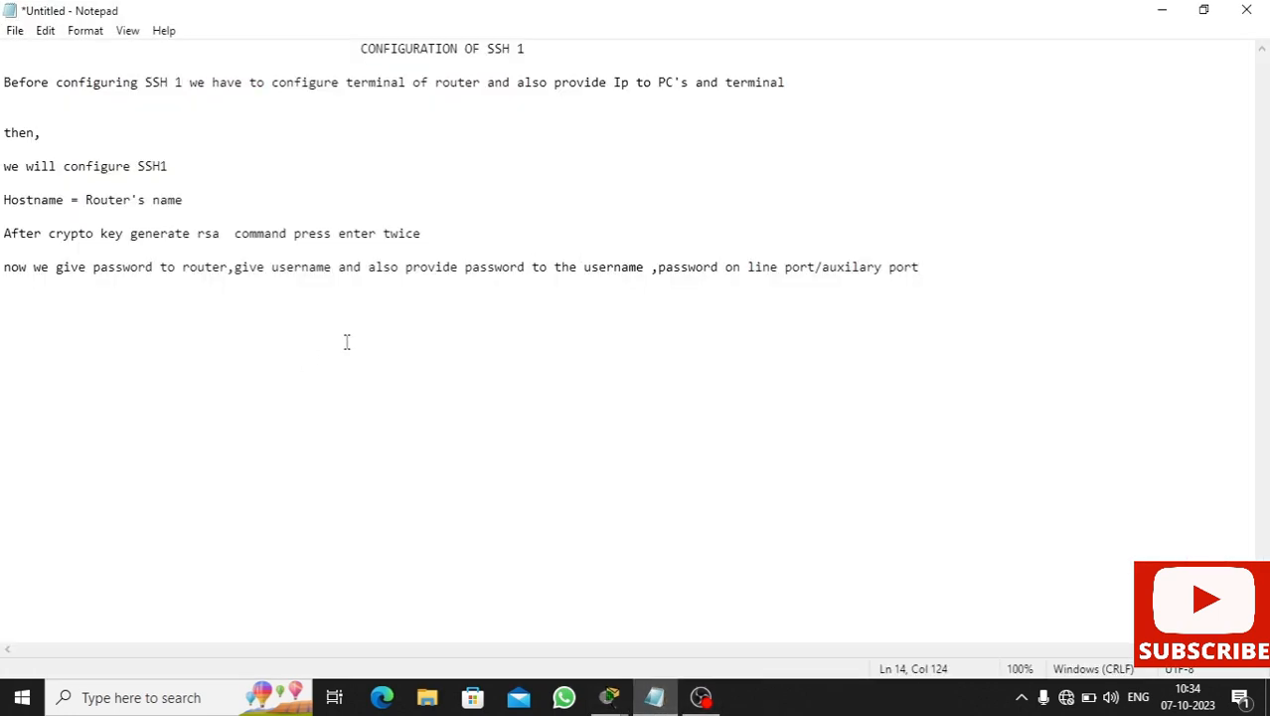
key("Return")
key("Return")
type("password on router")
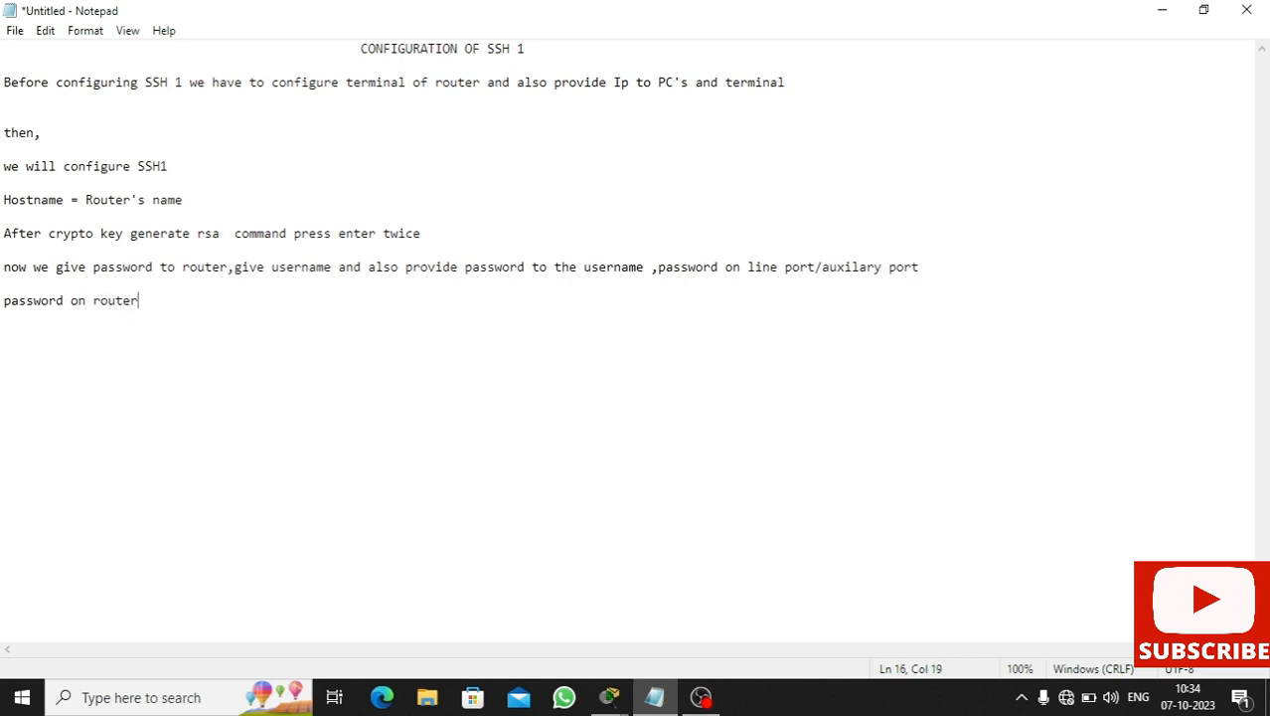
type(" -")
key("BackSpace")
- Add the note 'You can either give password or give secret to hide your password'
key("Return")
type("note: Yoy")
key("BackSpace")
type("u cab")
key("BackSpace")
type("n either ")
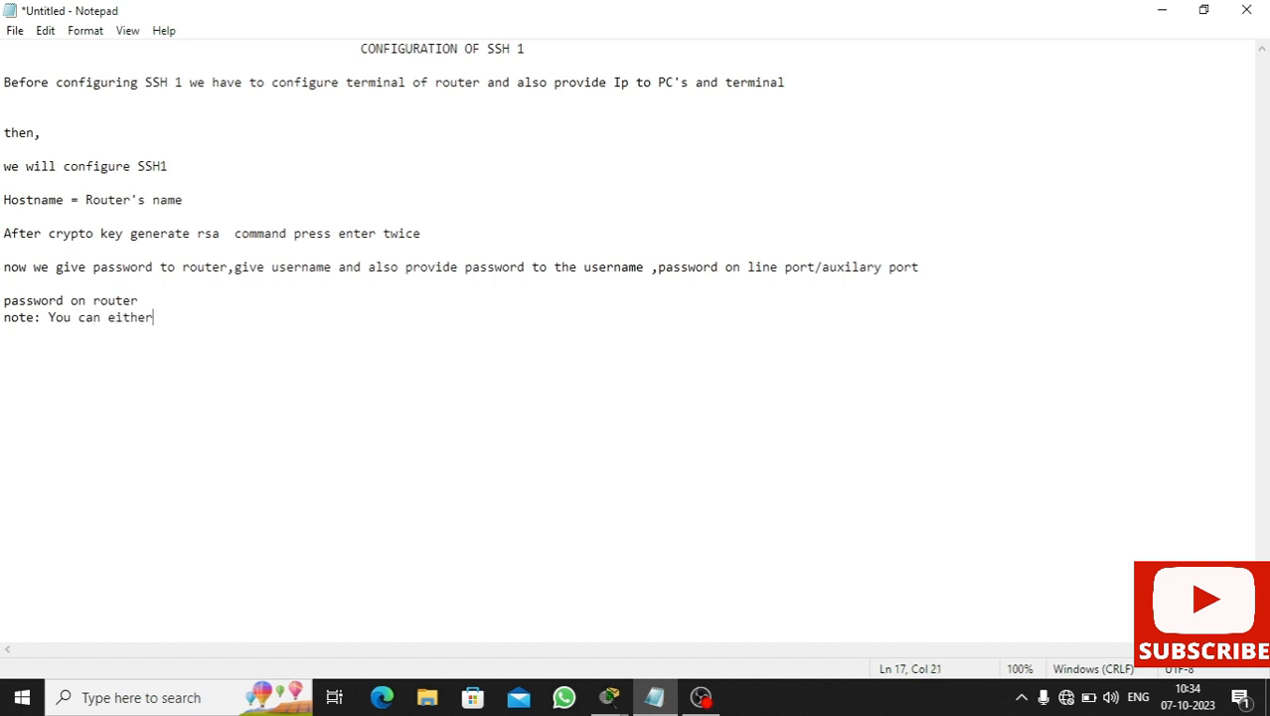
type("give passwor")
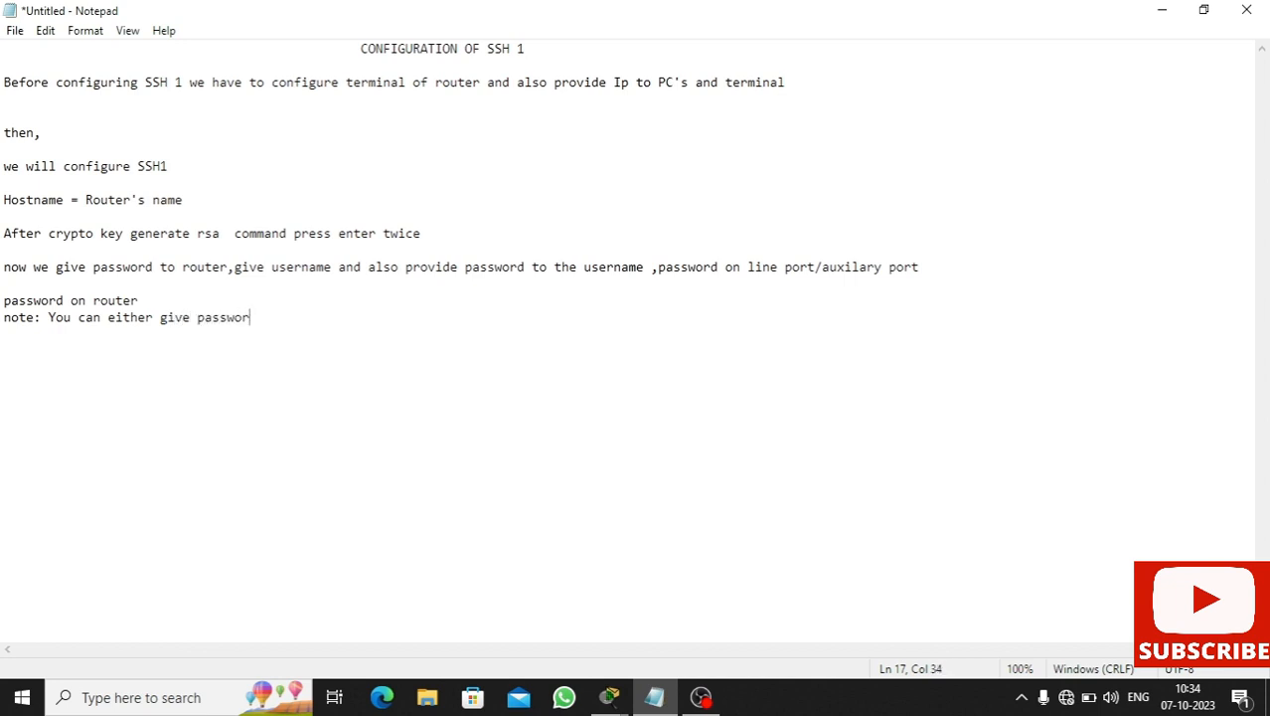
type("d or give secret")
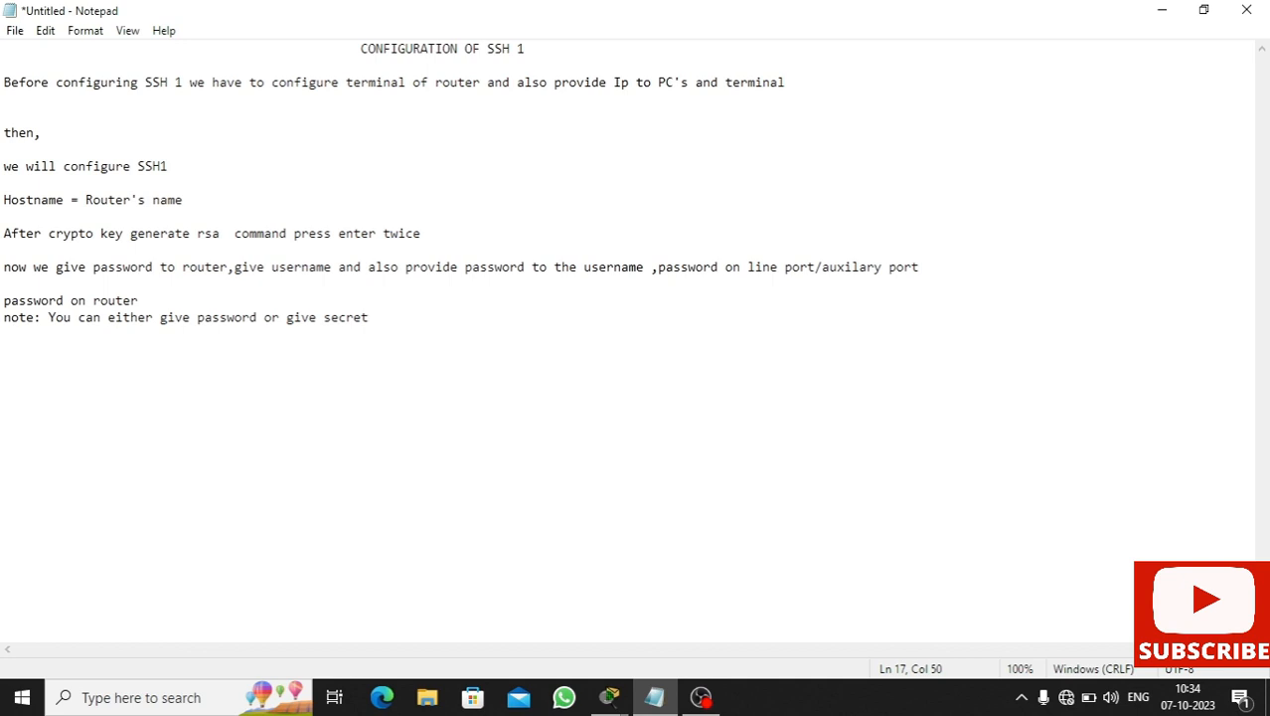
type(" ton")
key("BackSpace")
key("BackSpace")
type("hide your passwor")
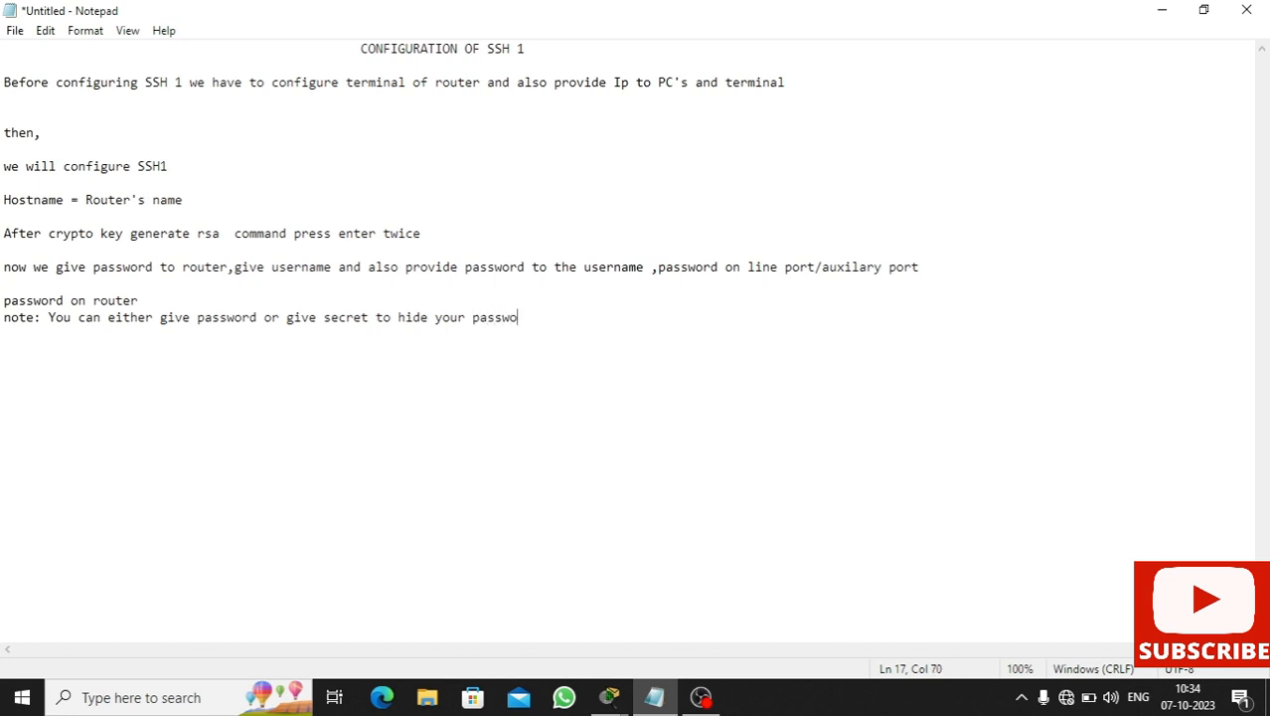
type("d")
- Insert a blank line between the two new lines and minimize Notepad
left_click(256, 300)
key("Return")
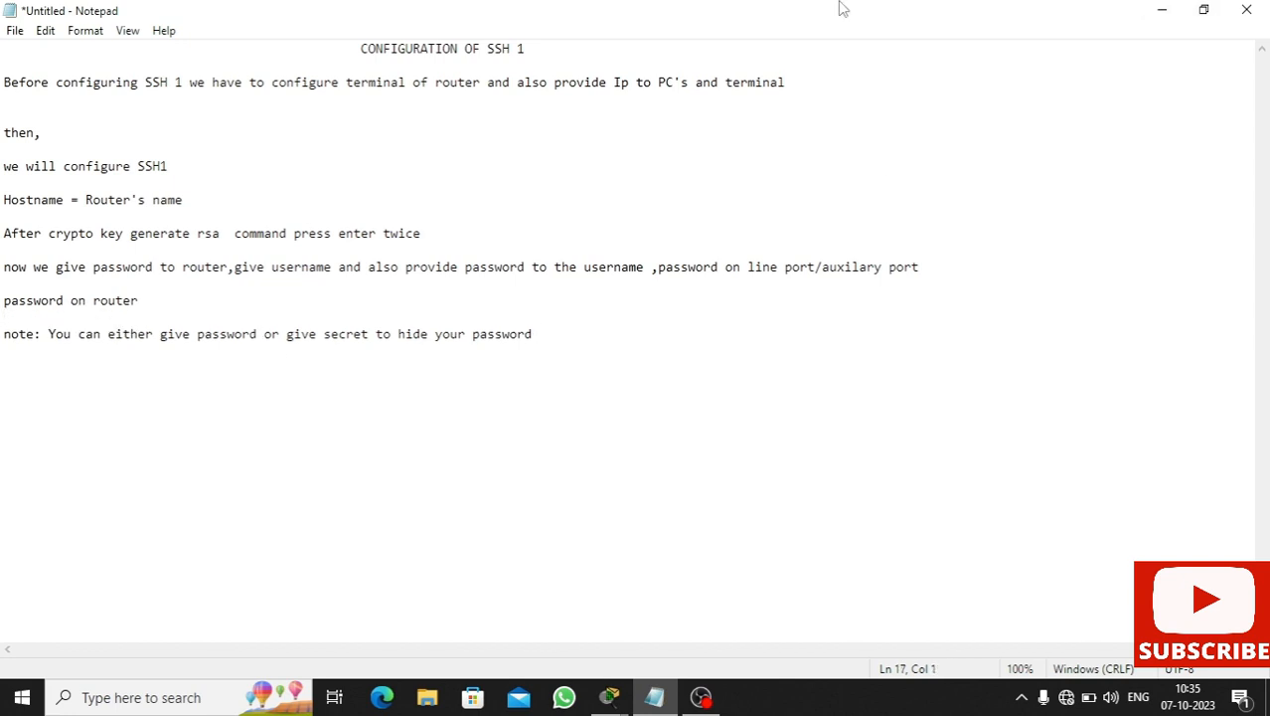
left_click(1158, 10)
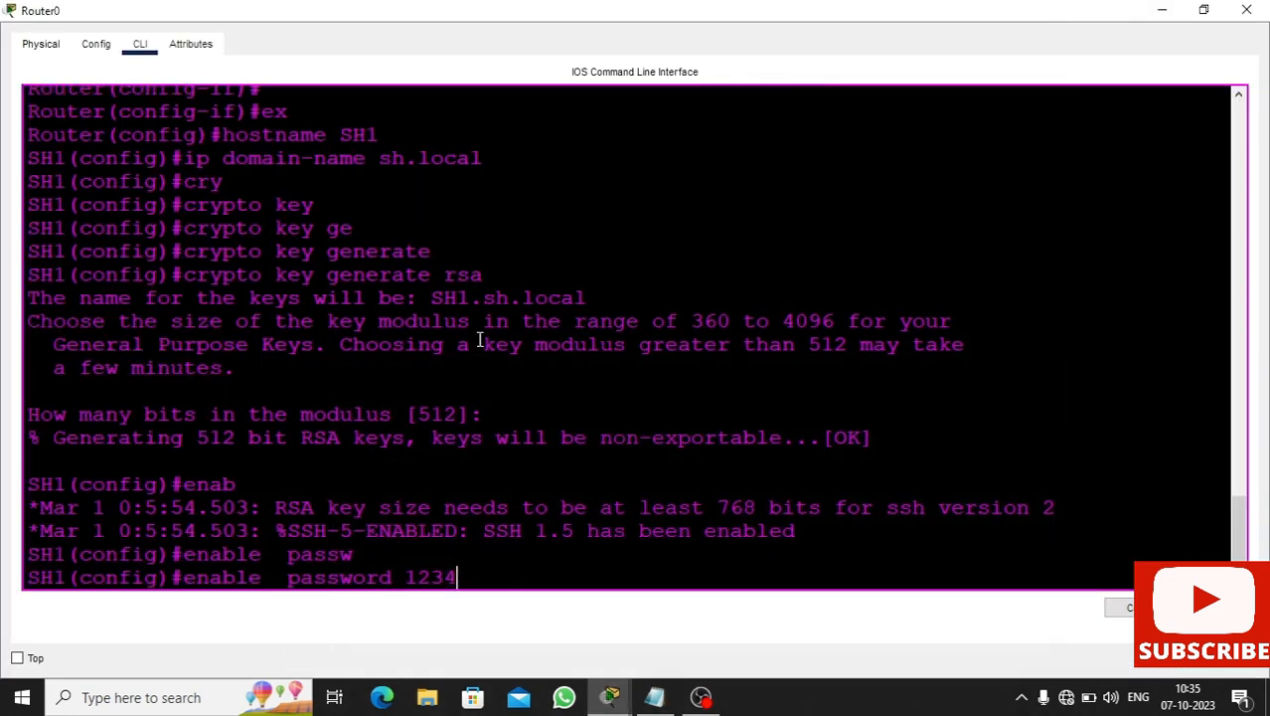
- Submit the enable password command on router SH1
left_click_drag(417, 576, 327, 576)
left_click(511, 577)
key("Return")
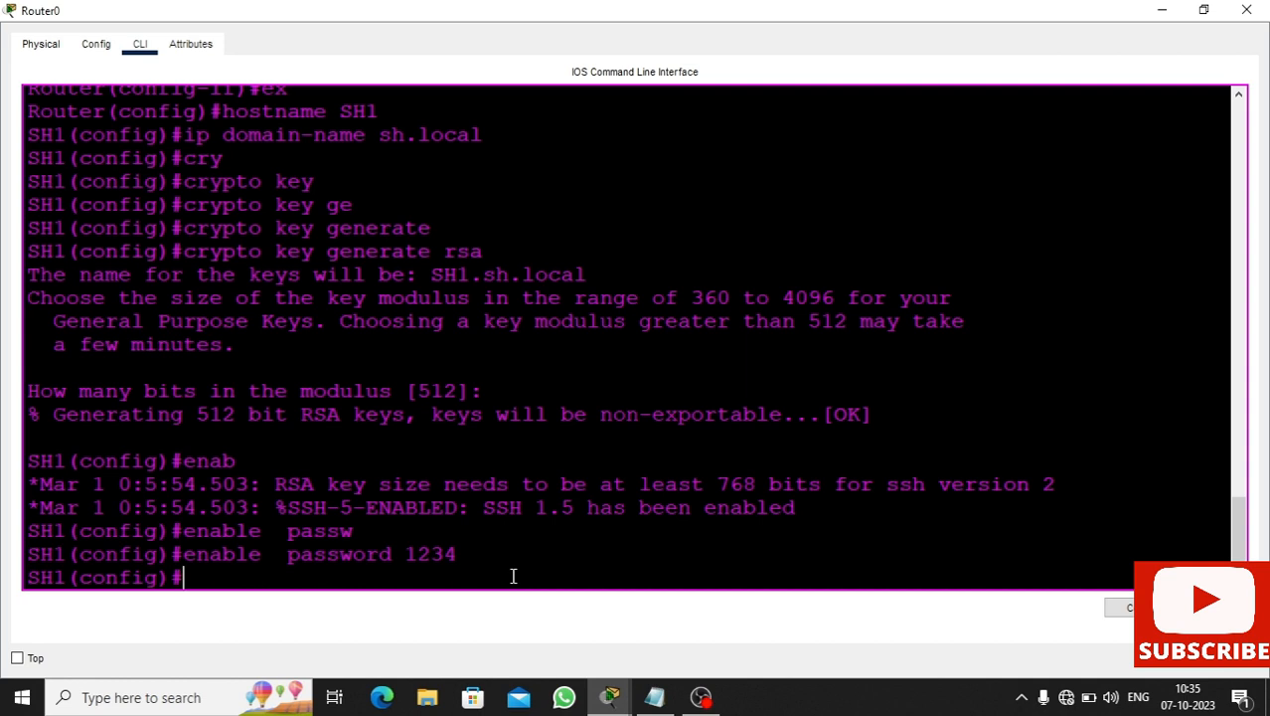
- Enter the username command with a local user and password, retyping the misspelled password keyword
type("user")
key("Tab")
type("ul")
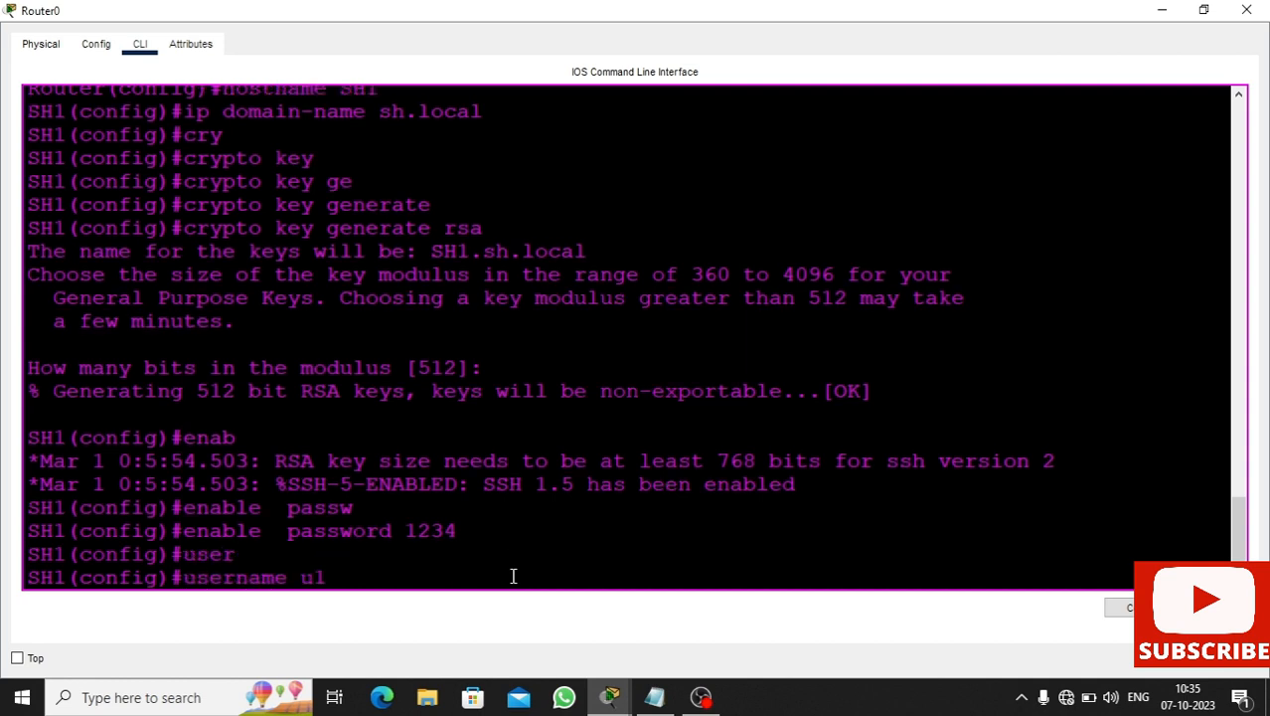
type(" 1234")
key("Return")
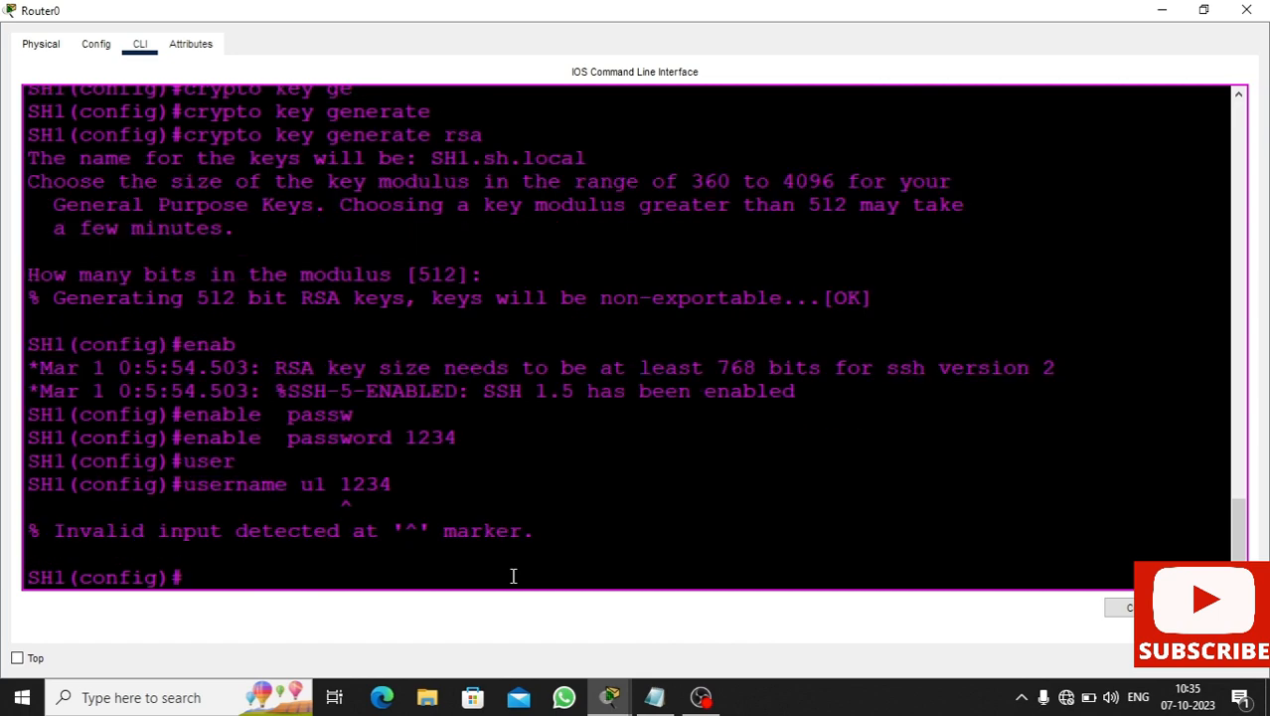
key("Up")
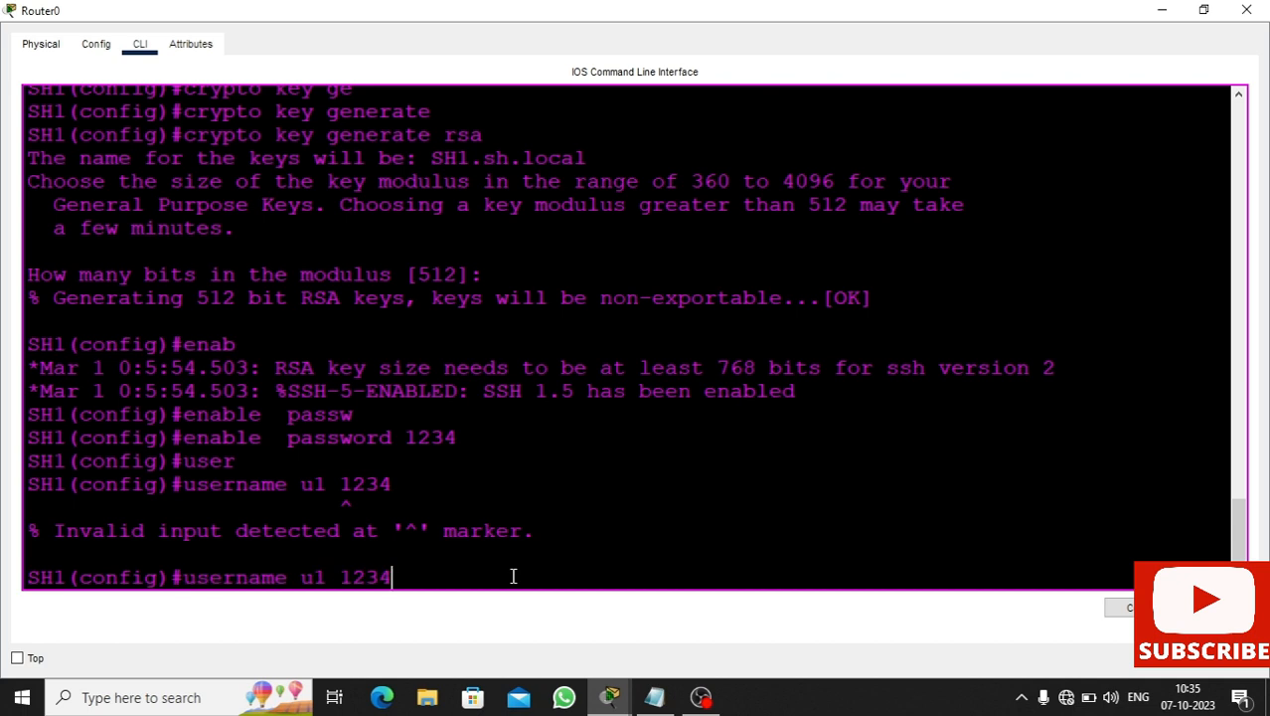
key("Left")
key("Left")
key("Left")
key("Left")
type("pasww")
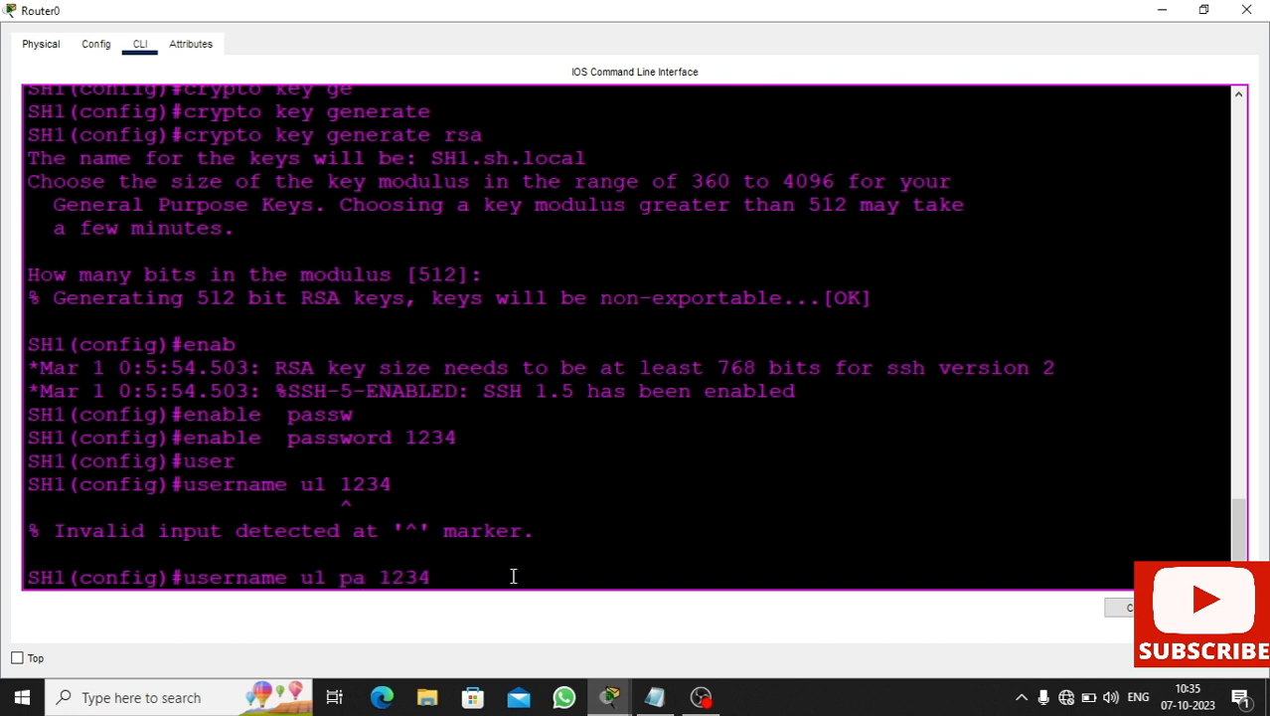
key("Return")
key("BackSpace")
key("BackSpace")
key("BackSpace")
key("BackSpace")
key("BackSpace")
key("BackSpace")
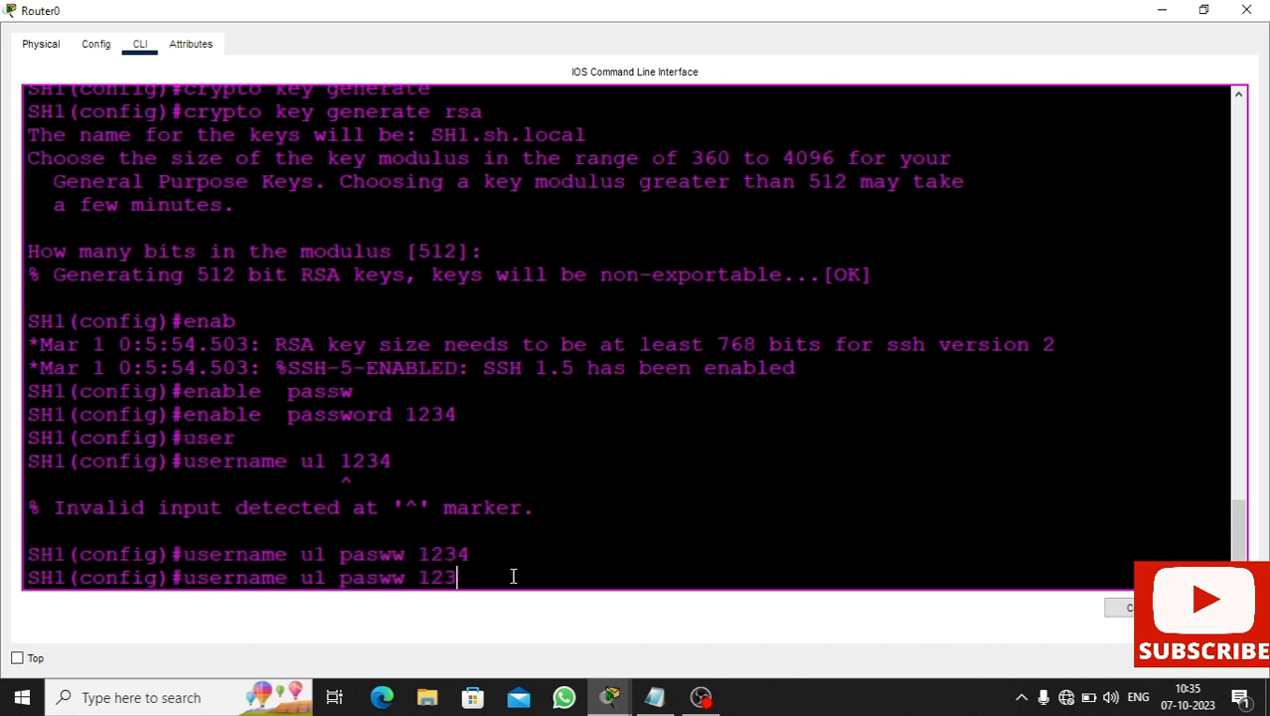
type("ord 1234")
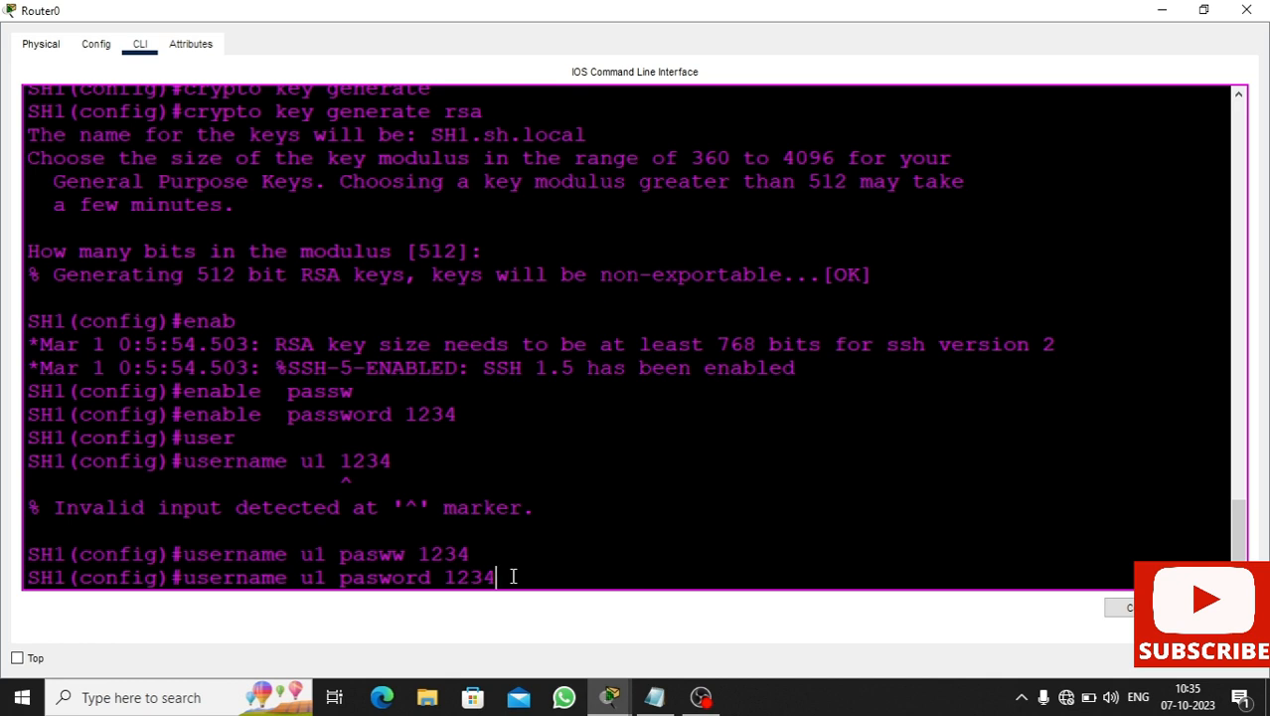
key("Return")
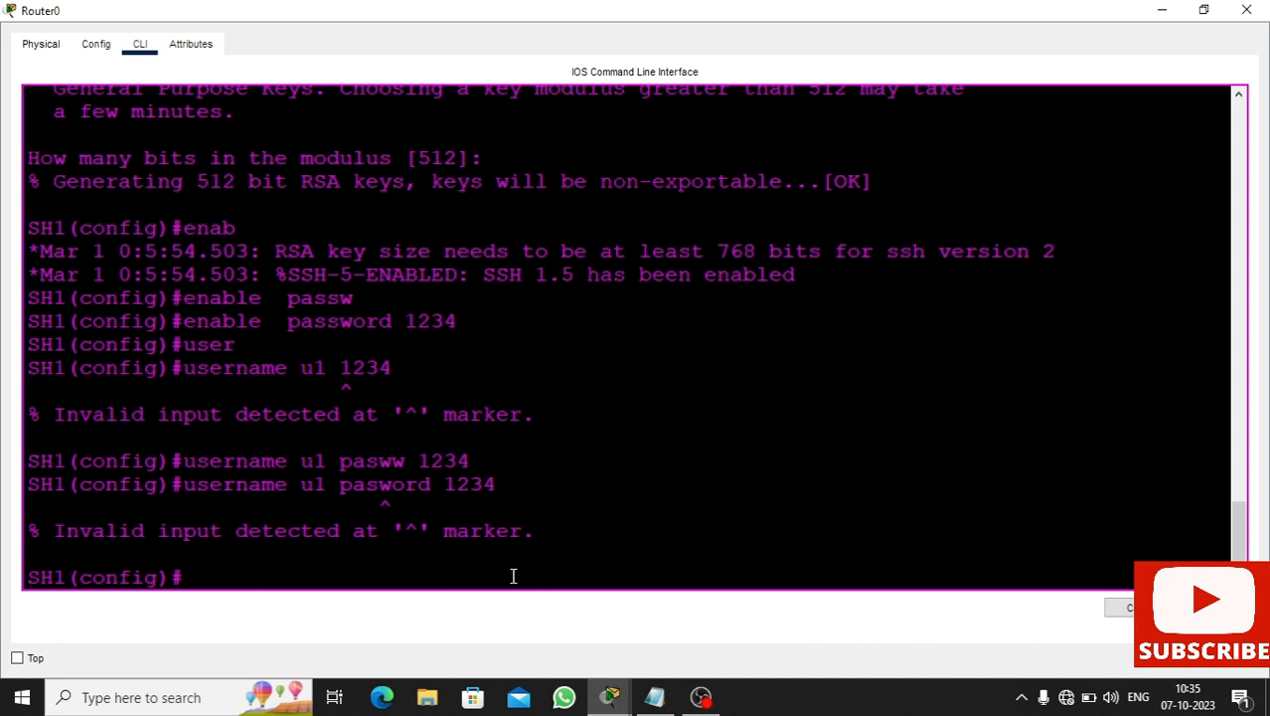
- Fix the last keyword typo, resubmit the username command, and type line vty 0 4
key("Up")
key("Left")
key("Left")
key("Left")
key("Left")
key("Left")
key("Left")
key("Left")
key("Left")
key("Left")
type("s")
key("Return")
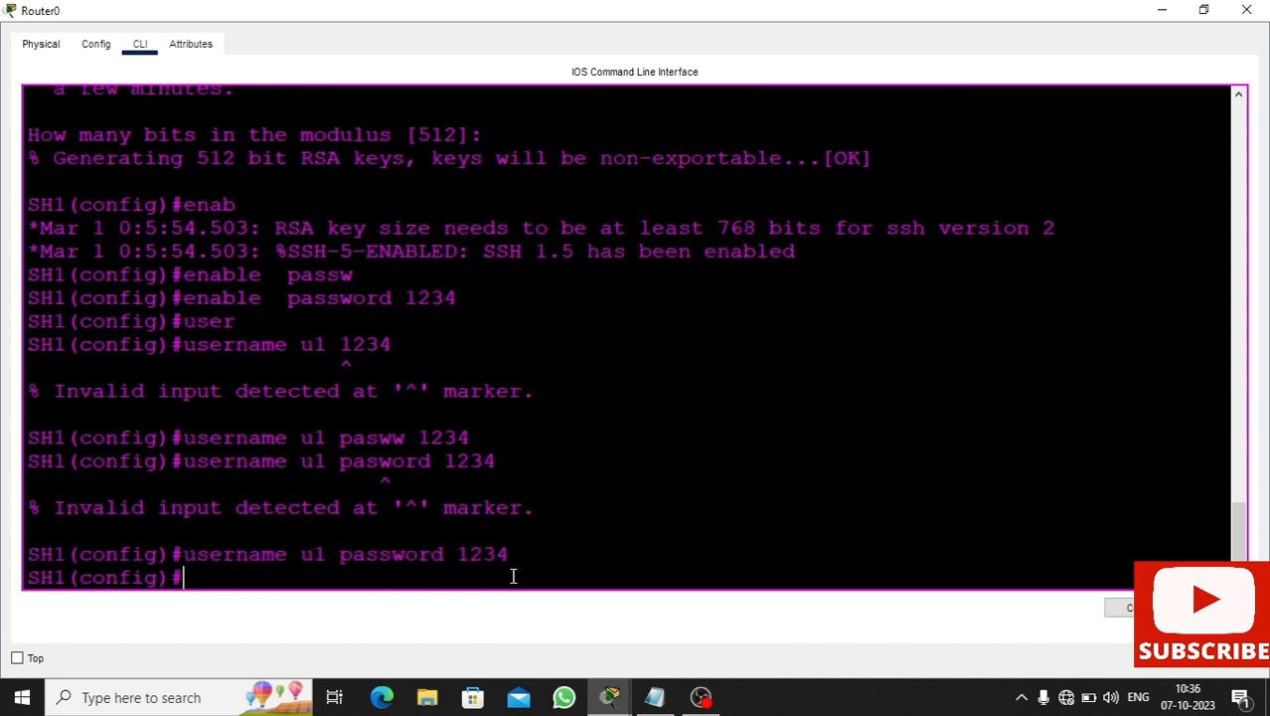
type("line vty ")
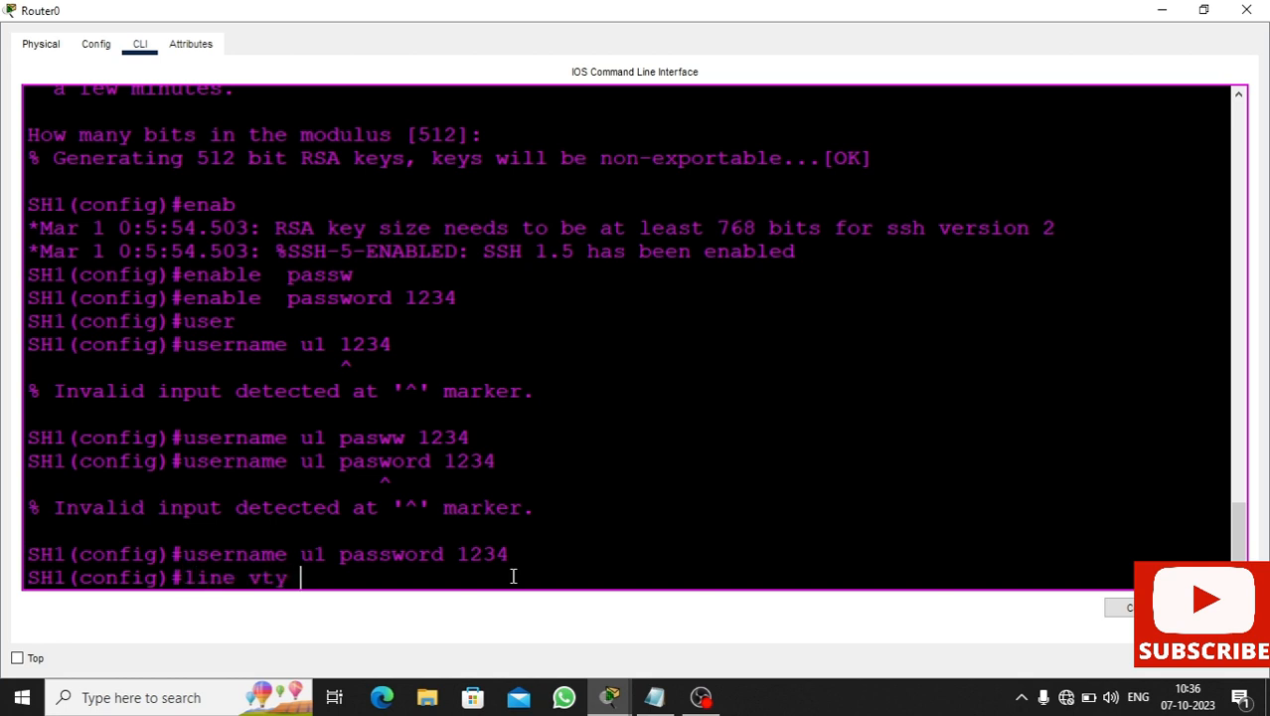
type("0 4")
- Enter configuration for vty lines 0–4 and set a line password
key("Return")
type("t")
key("BackSpace")
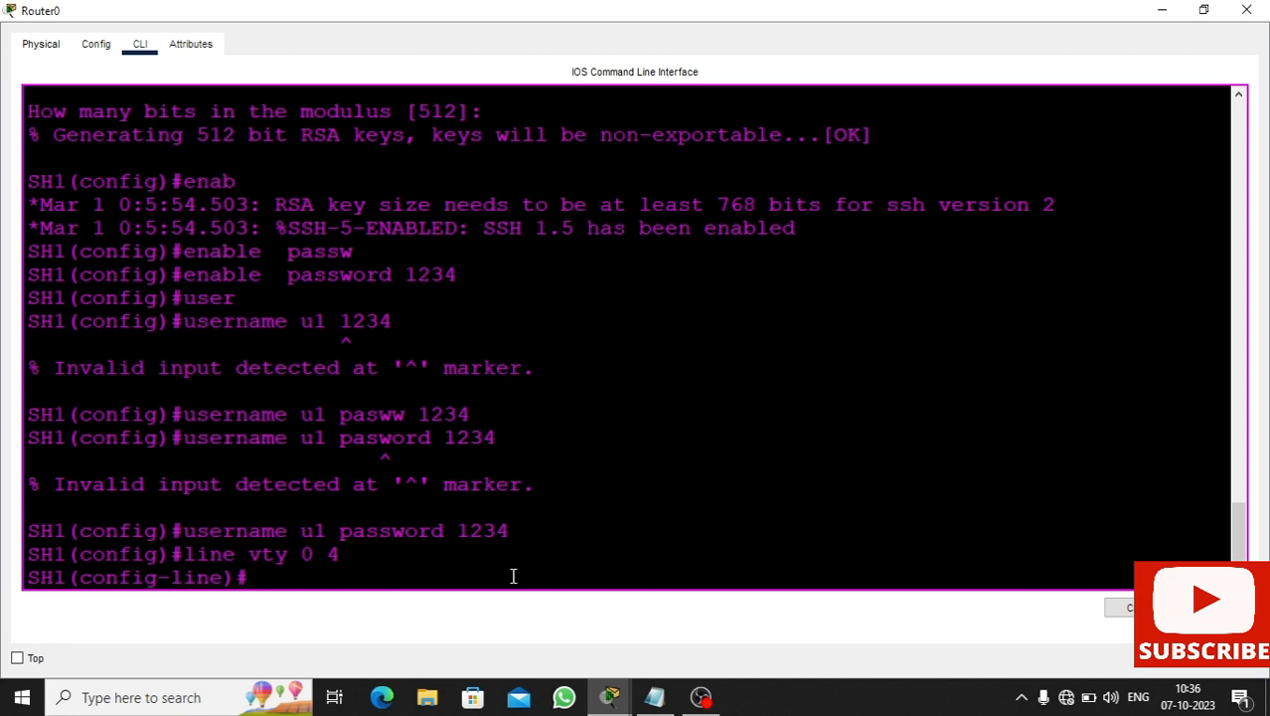
type("enable")
key("Tab")
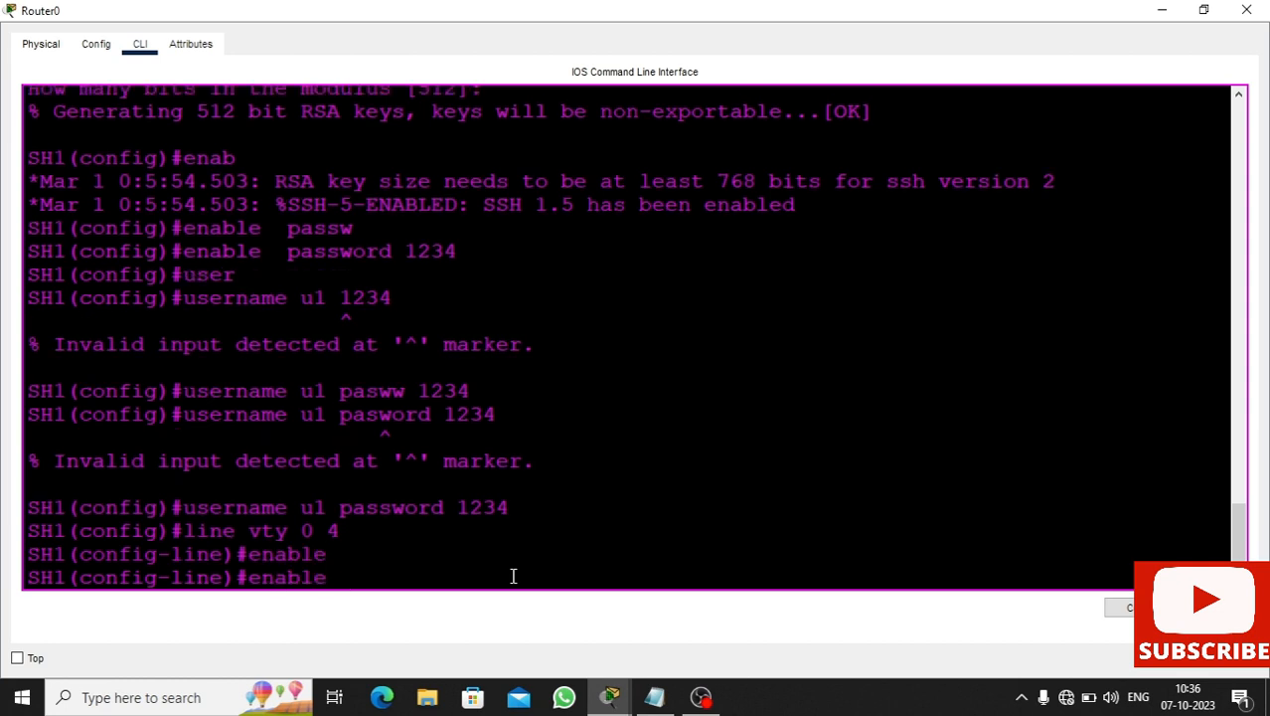
type("passw")
key("BackSpace")
type("word ")
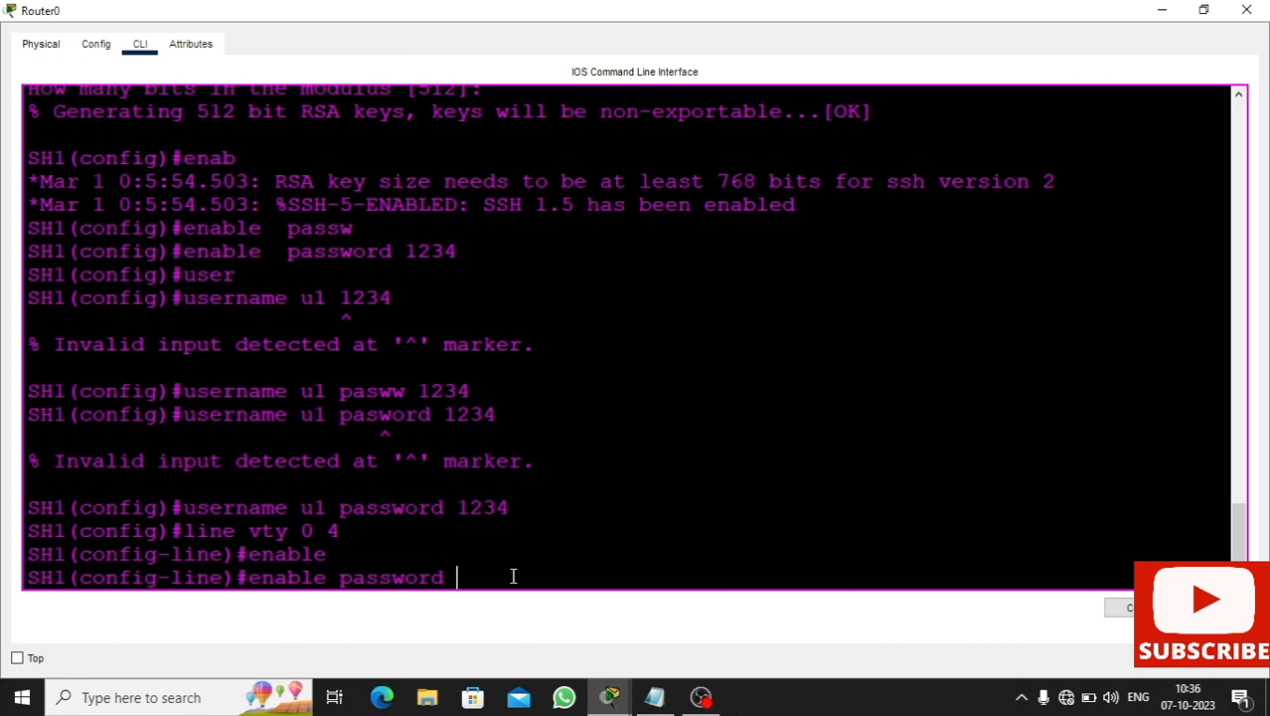
type("123")
key("Return")
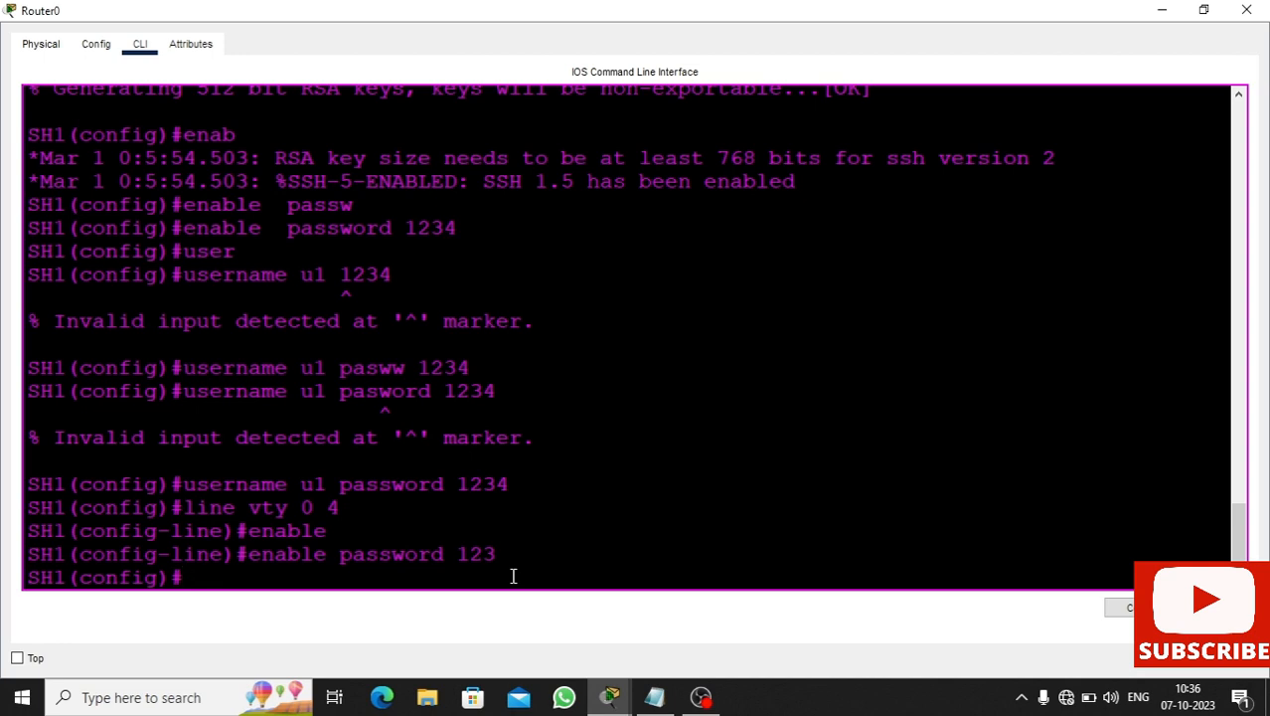
- Restrict the vty lines to SSH with transport input ssh
type("tran")
type("s")
key("Tab")
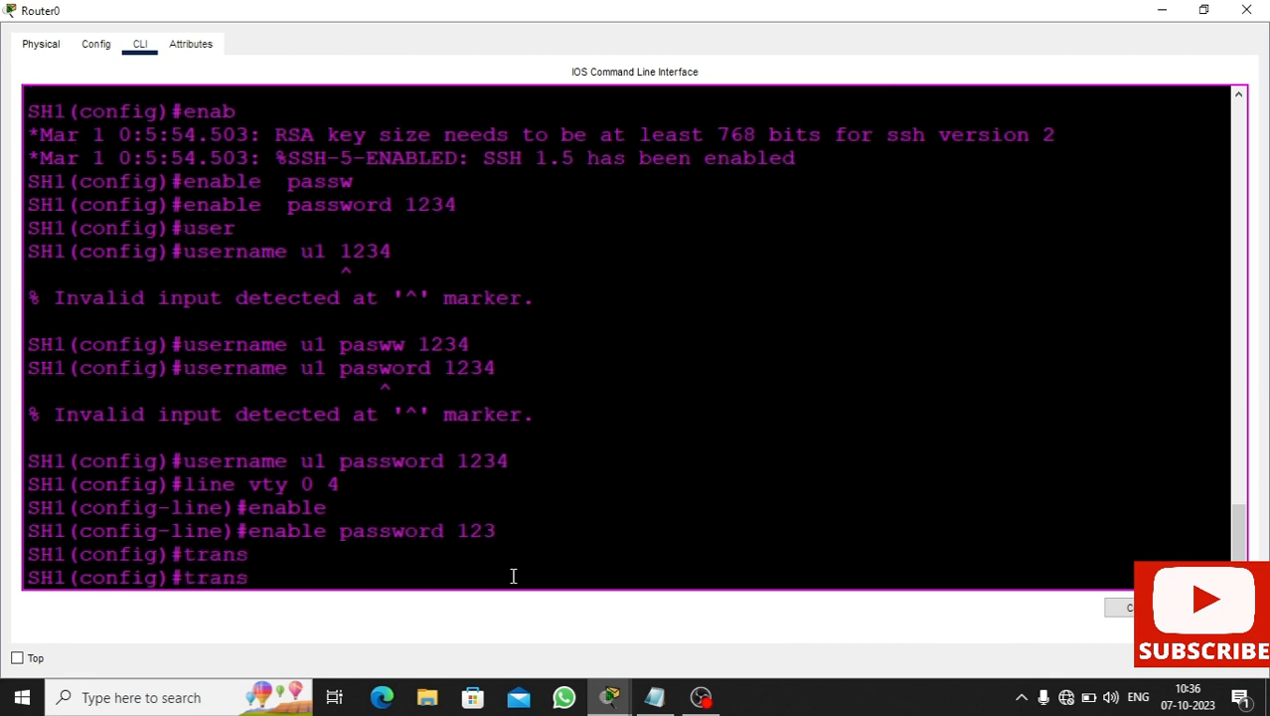
type("p")
key("Tab")
type("or")
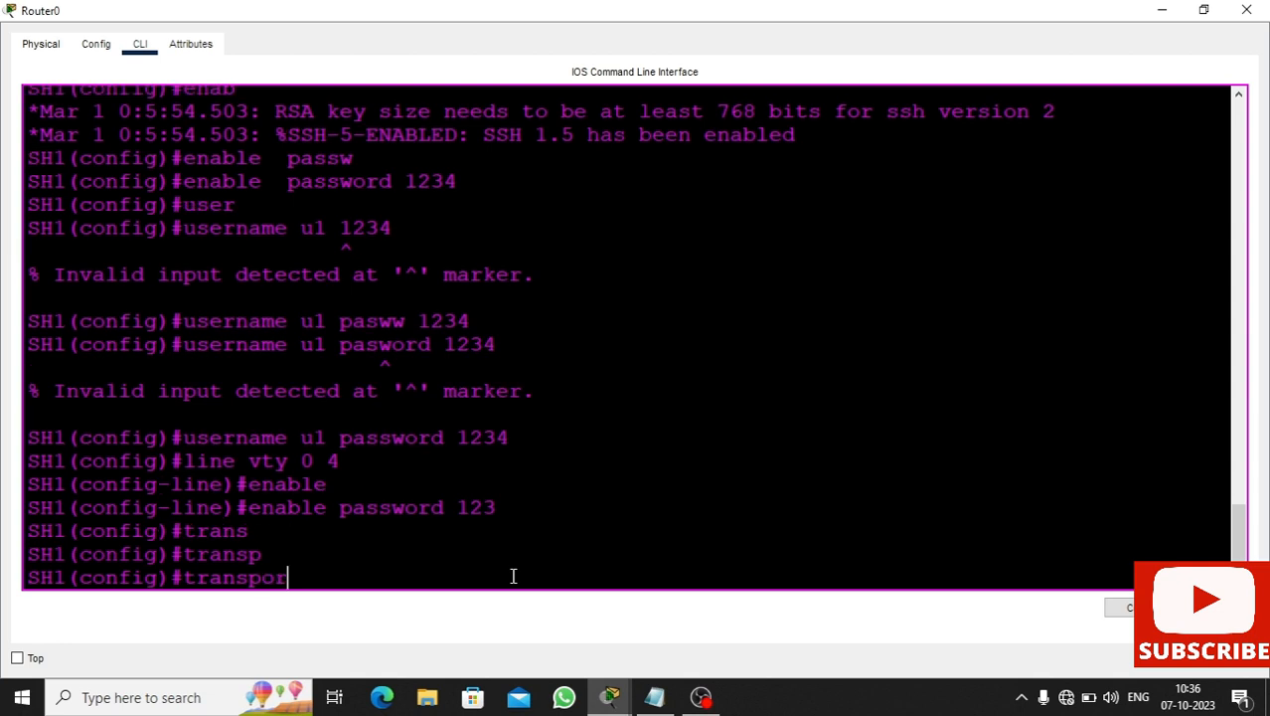
type("t inputb")
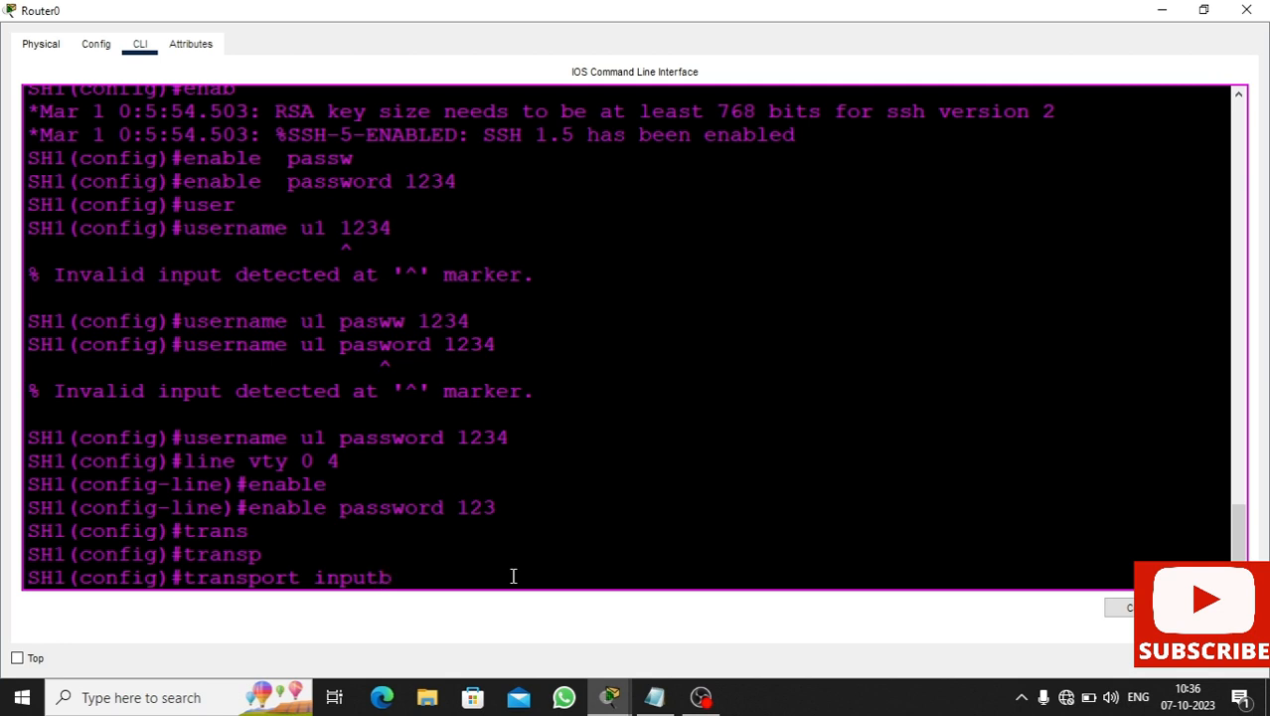
key("BackSpace")
key("BackSpace")
type("ssh")
key("Return")
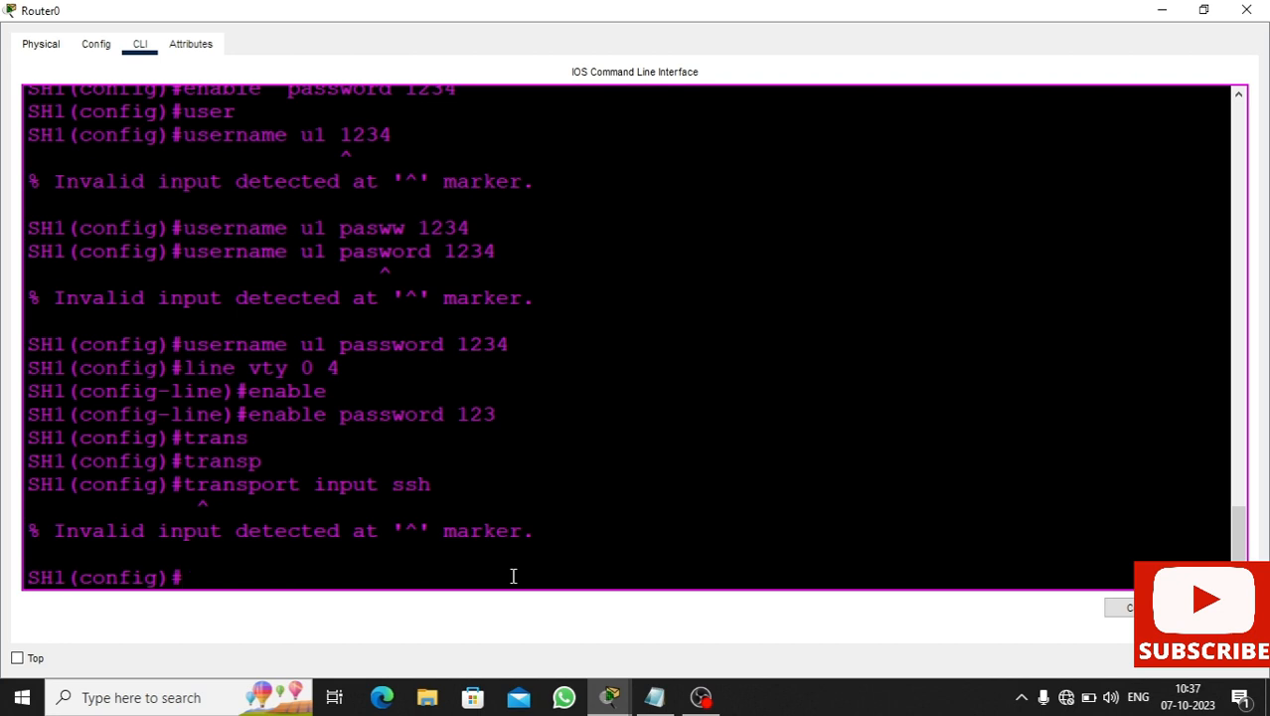
- Reapply line vty 0 4 and transport input ssh, then set login local
key("Up")
key("Up")
key("Up")
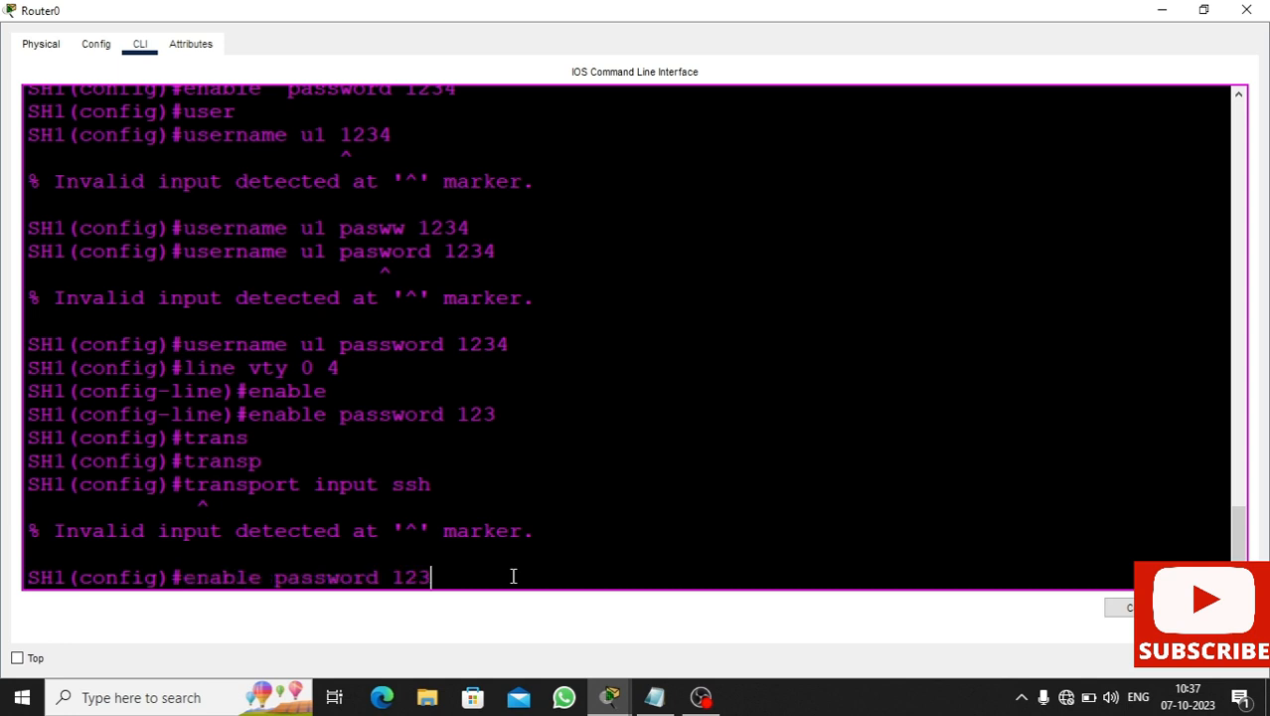
key("Return")
key("Up")
key("Up")
key("Return")
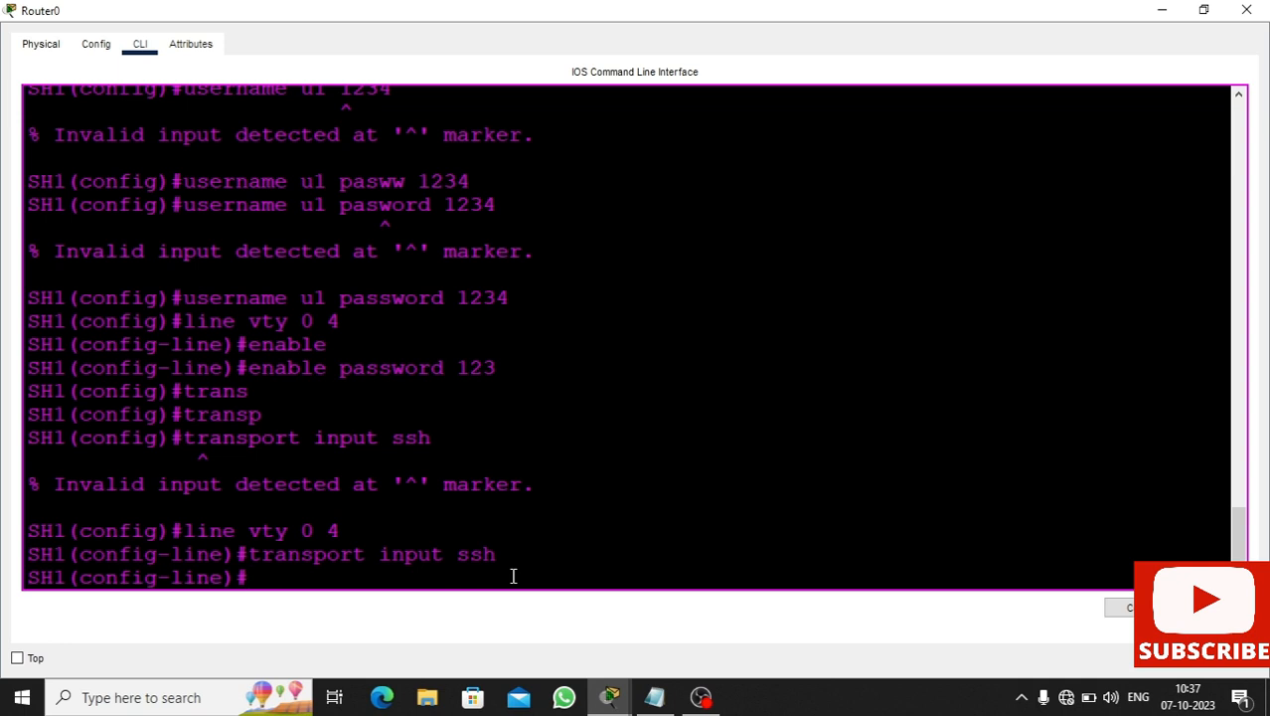
type("login local")
key("Return")
key("Return")
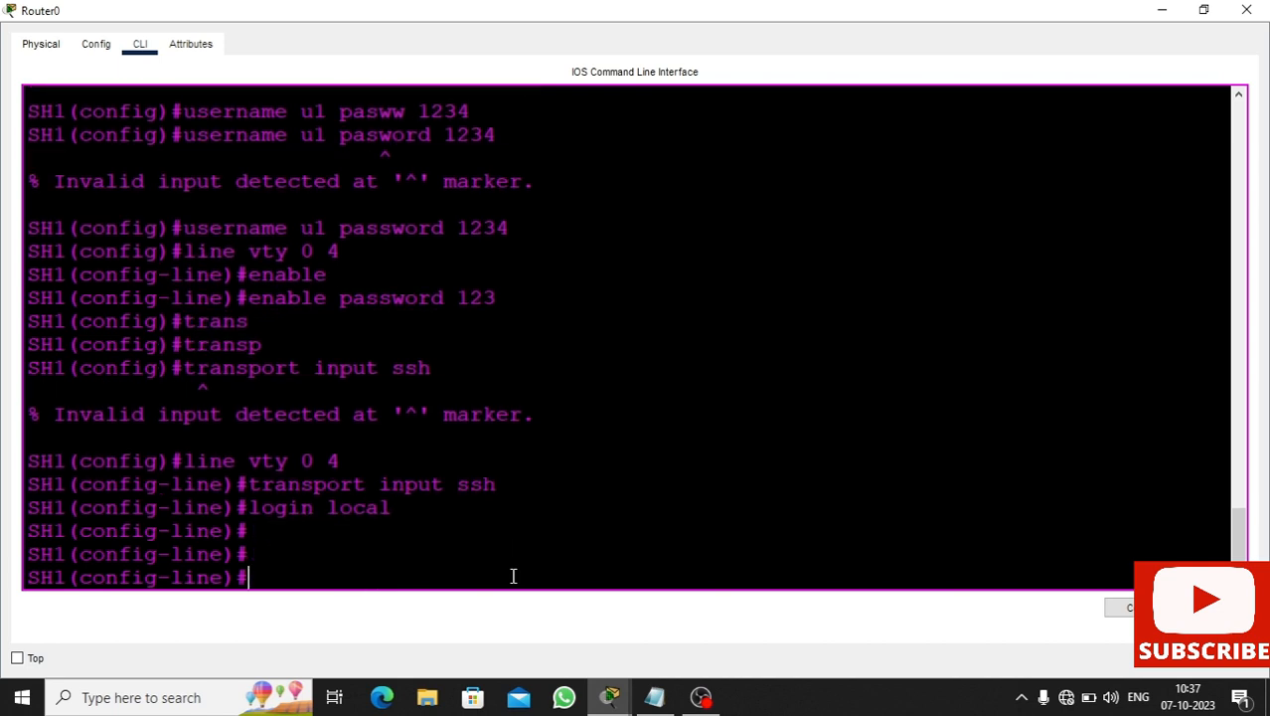
- Exit line and global configuration modes and close the Router0 CLI window
type("ex")
key("Return")
key("Return")
key("Return")
key("Return")
type("exo")
key("BackSpace")
type("it")
key("Return")
key("Return")
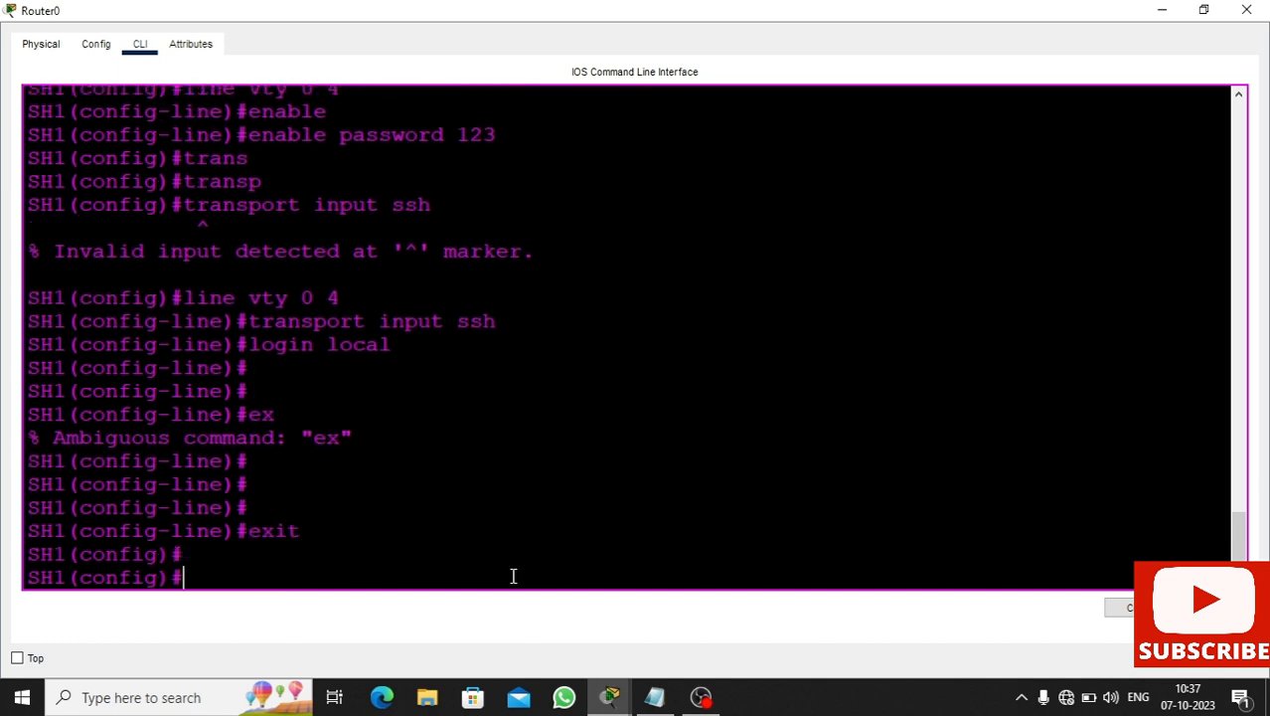
type("ex")
key("Return")
key("Return")
key("Return")
key("Return")
key("Return")
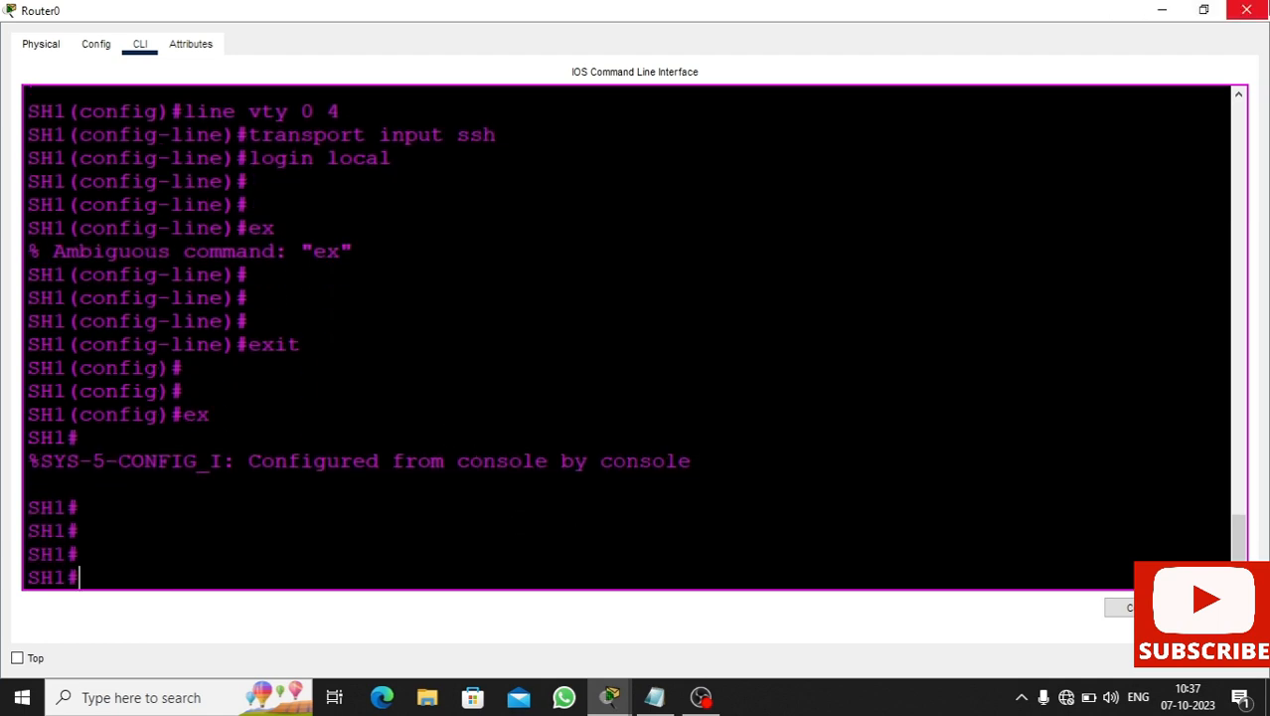
left_click(1247, 10)
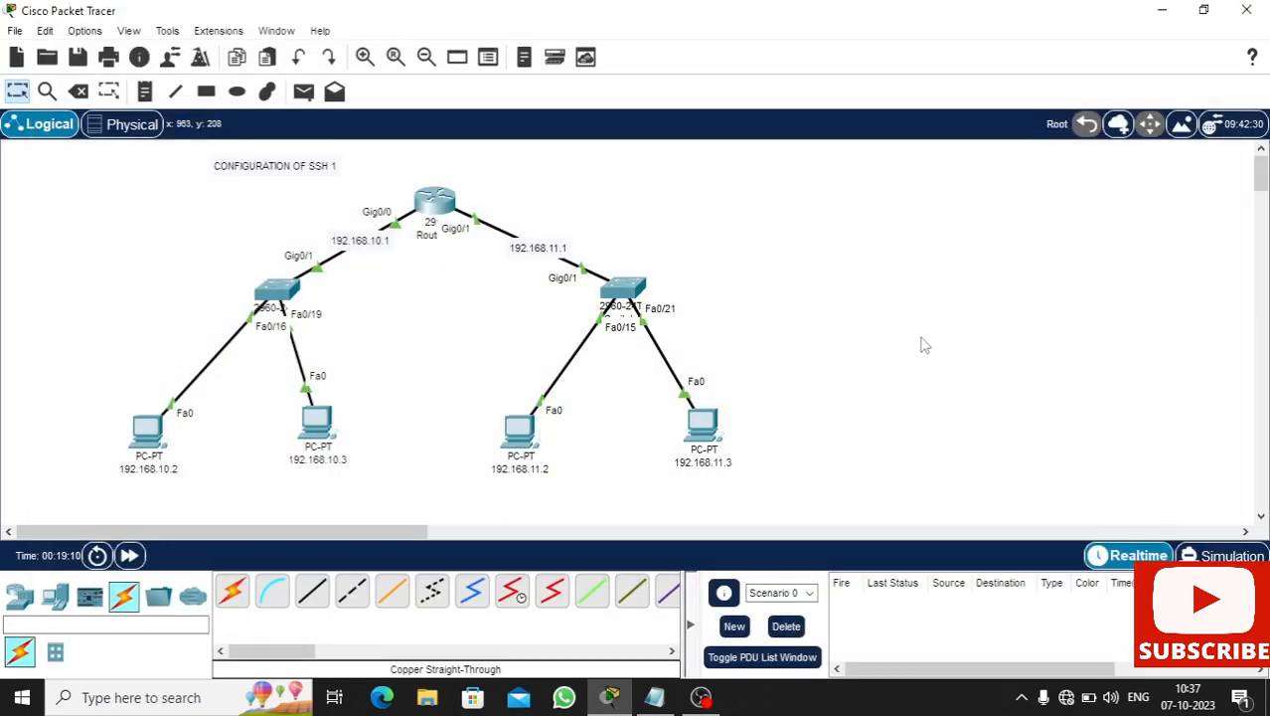
- Check the end of the note line in Notepad, minimize it, and pick Place Note
left_click(654, 696)
left_click(213, 350)
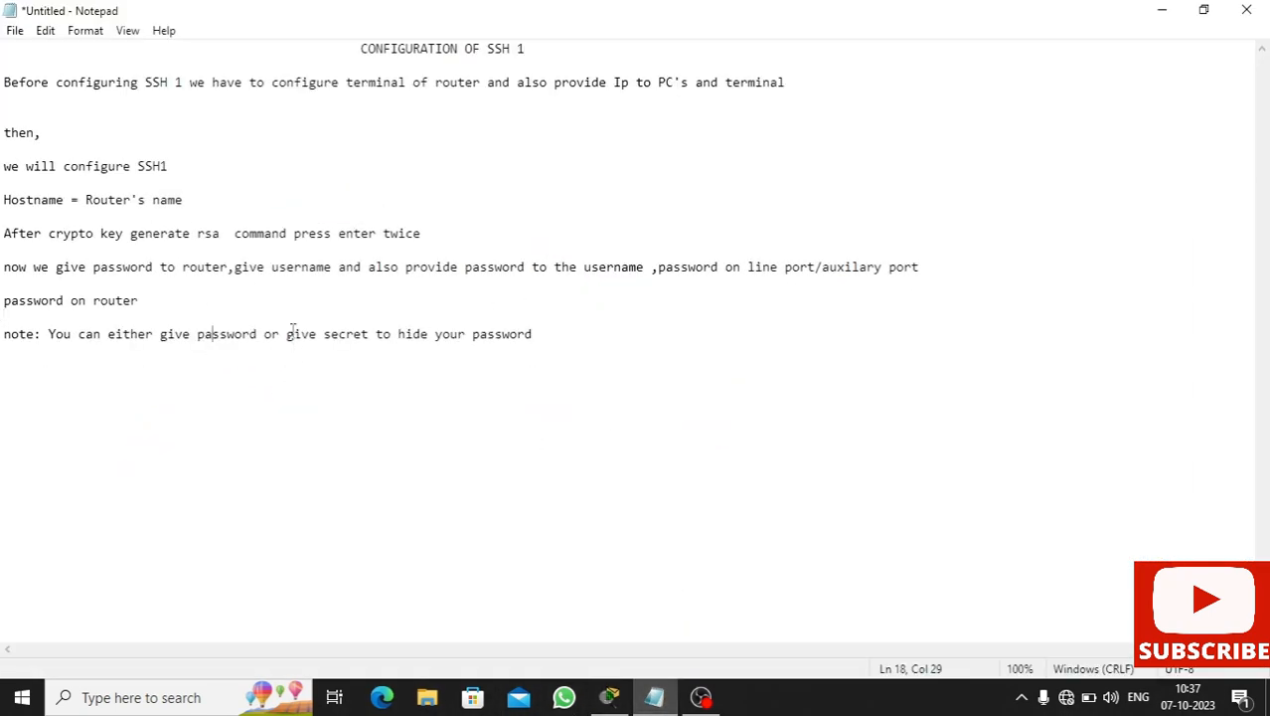
left_click(572, 346)
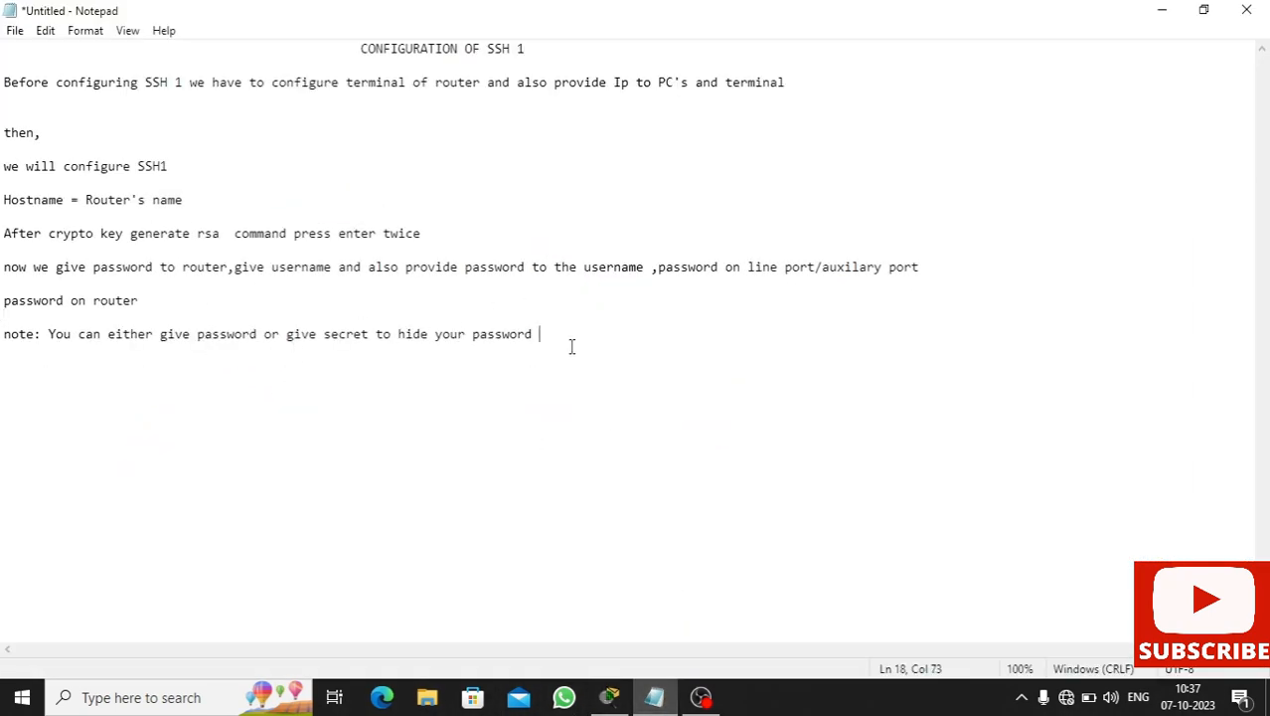
left_click(1162, 10)
left_click(144, 90)
- Start a note right of the topology with 'Routername : SH1' and the username line
left_click(887, 175)
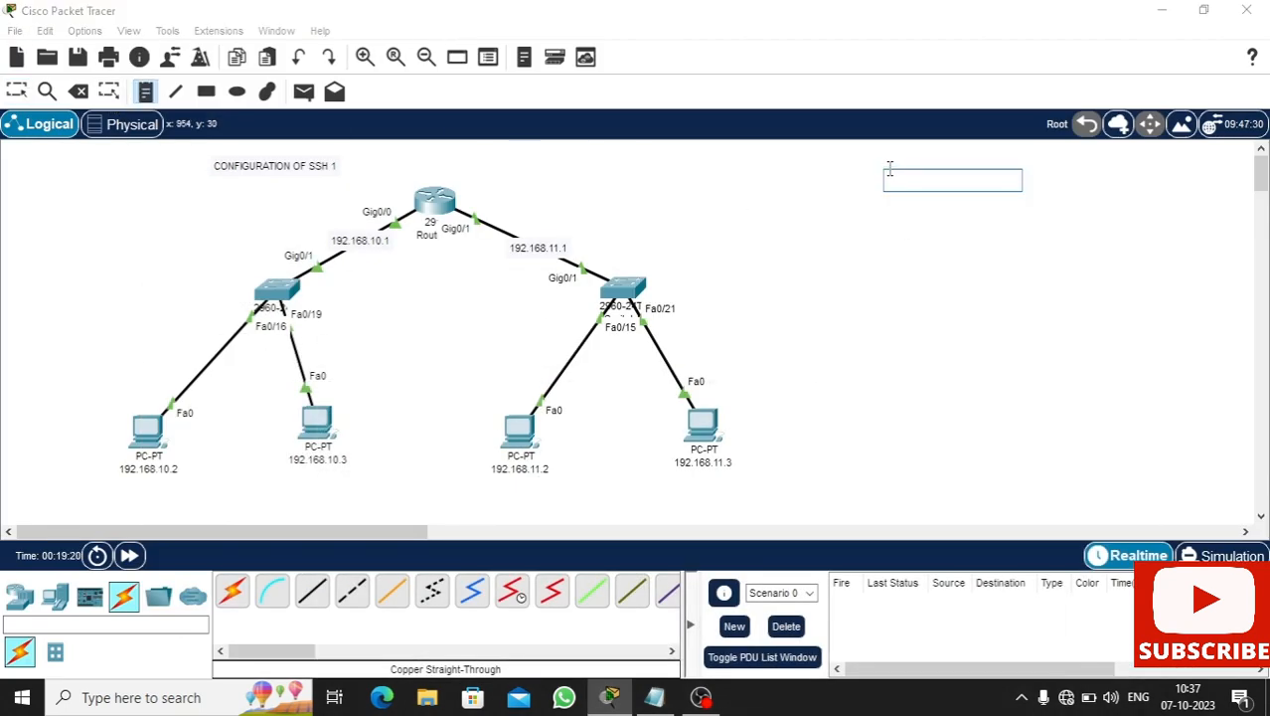
type("Routername:")
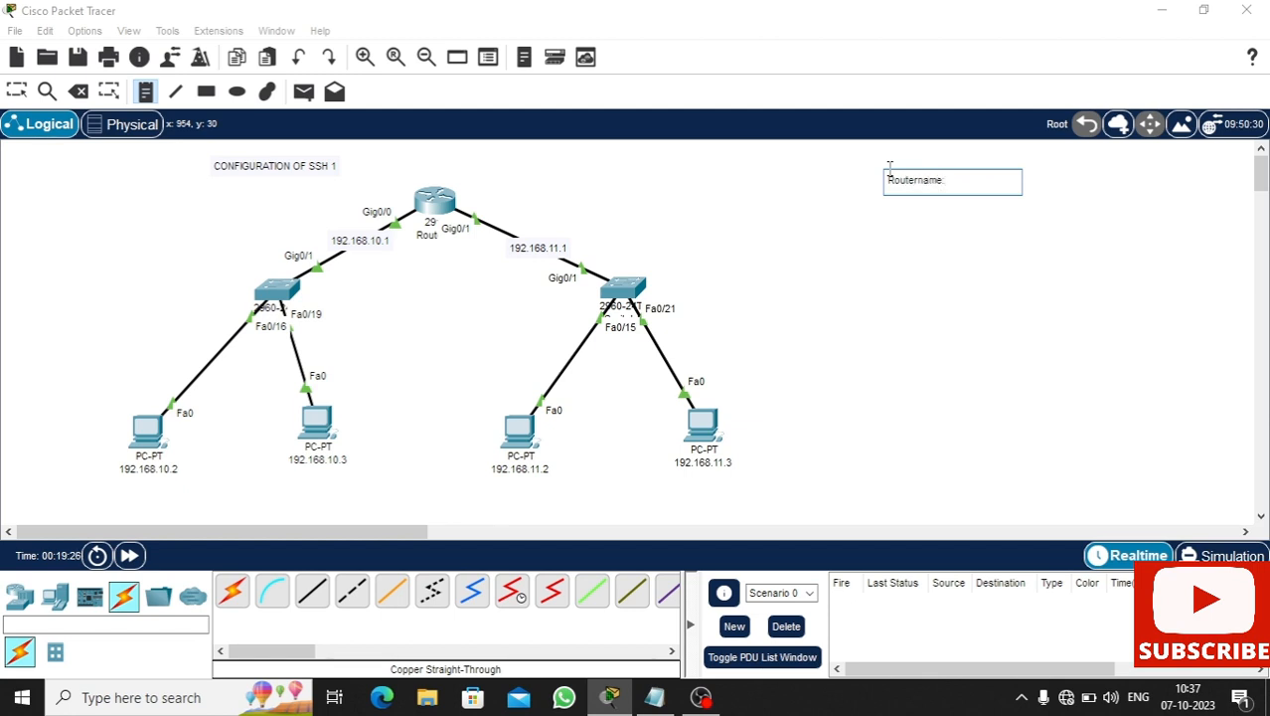
key("BackSpace")
key("BackSpace")
type("SSH1")
key("Return")
type("User")
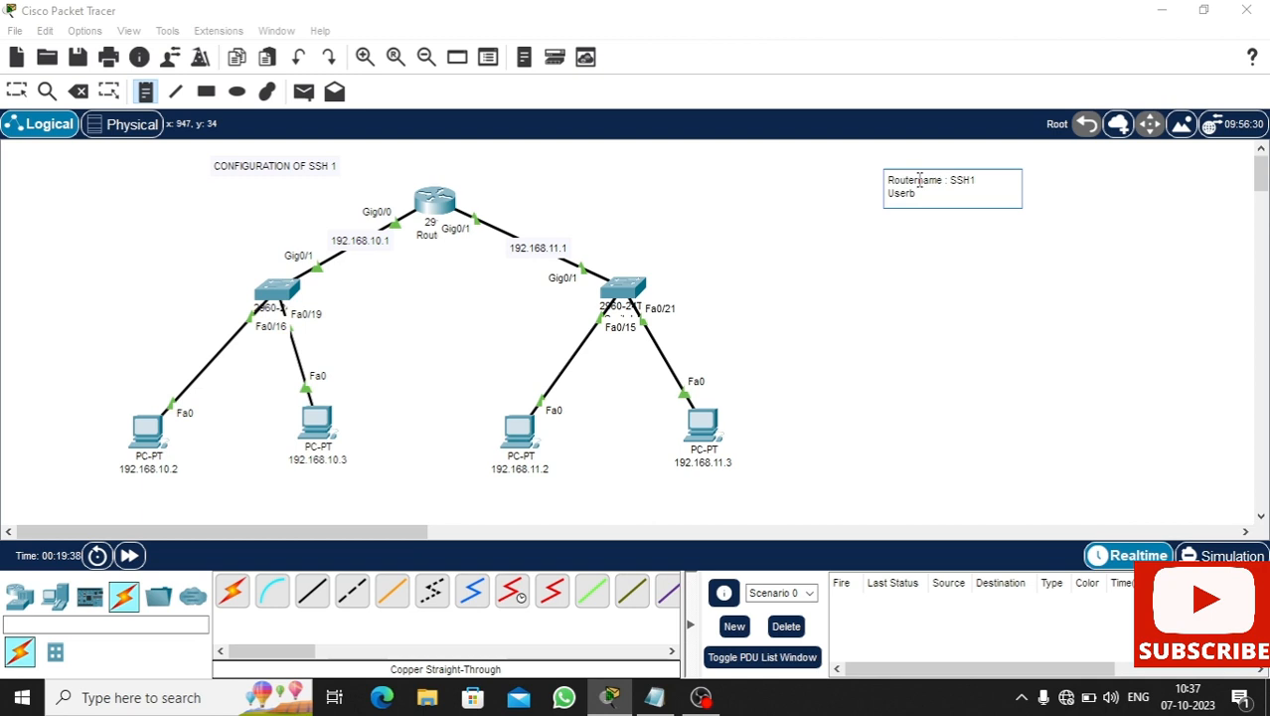
type("name : u1")
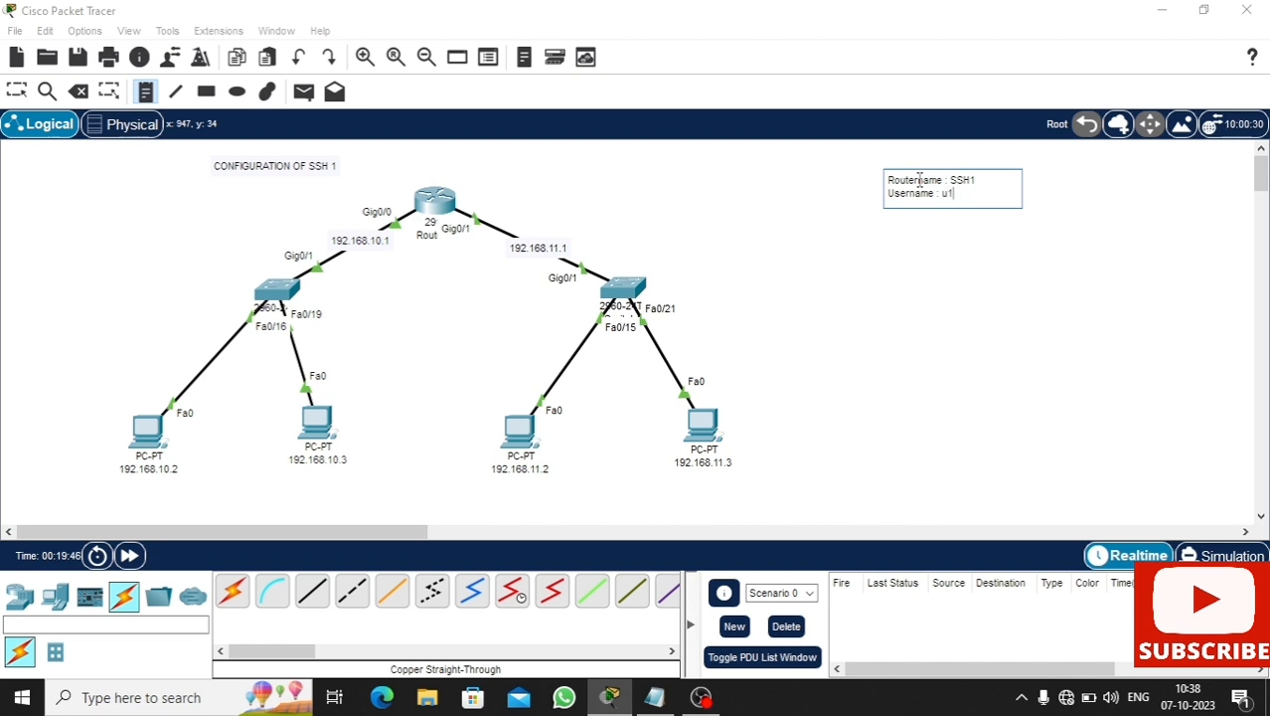
key("Up")
key("Delete")
- Add lines for the router's password, username password and line vty password, then finish the note
key("Return")
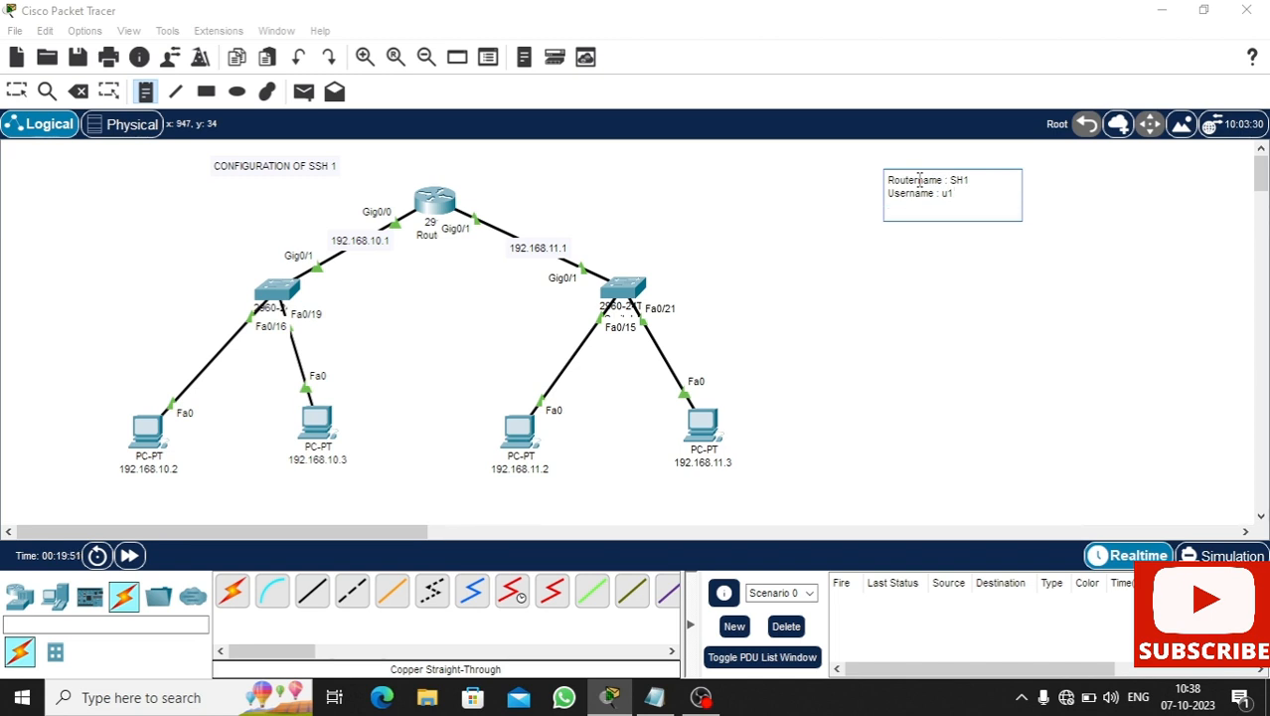
type("Router's password : 12")
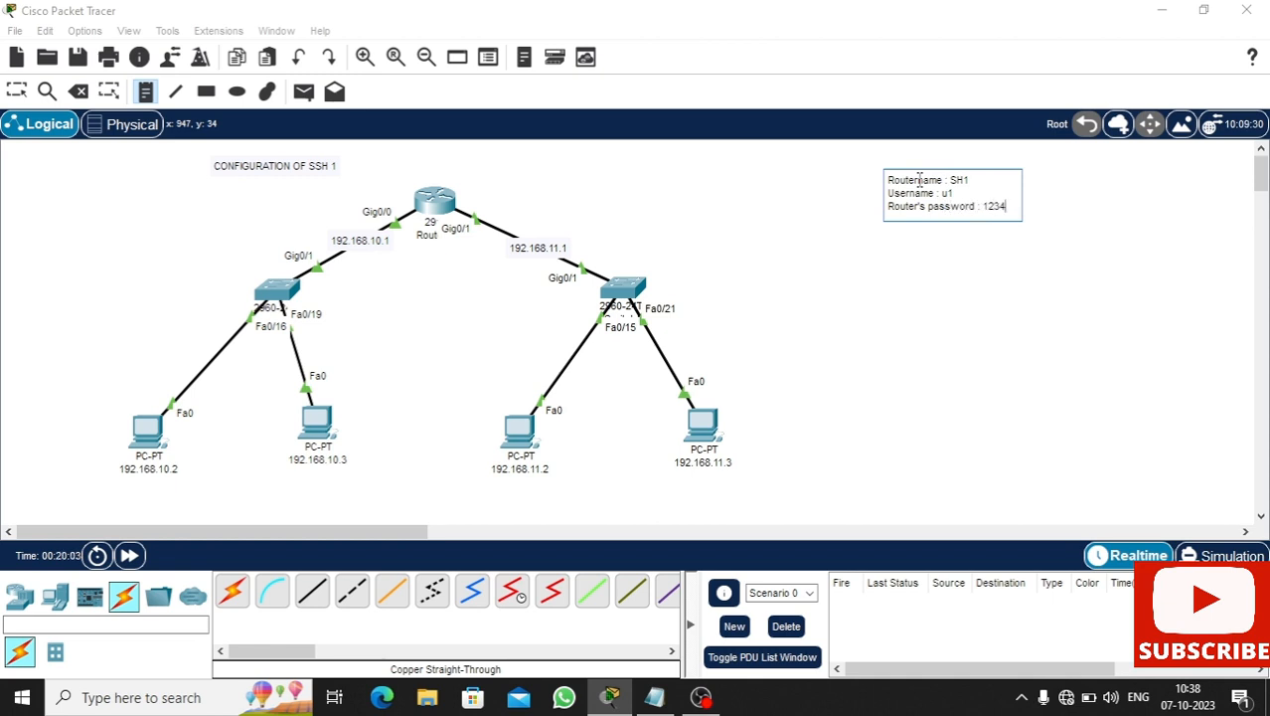
type("34")
key("Return")
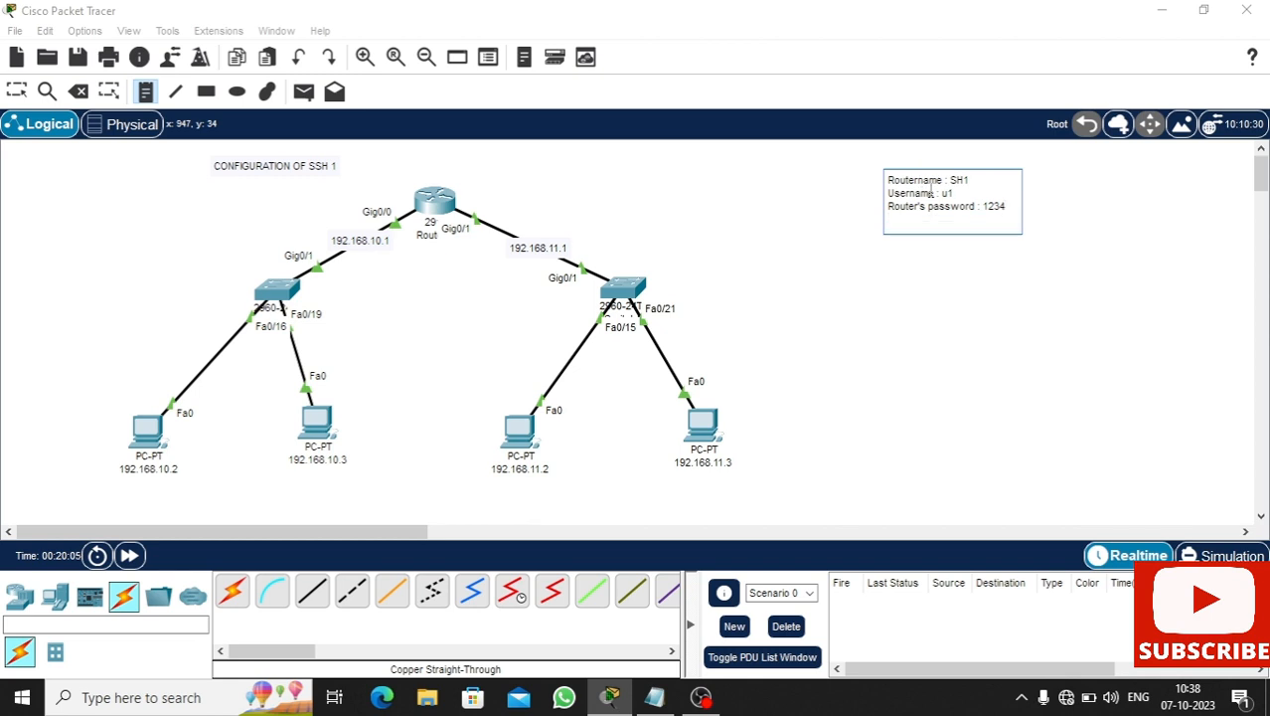
type("usernam")
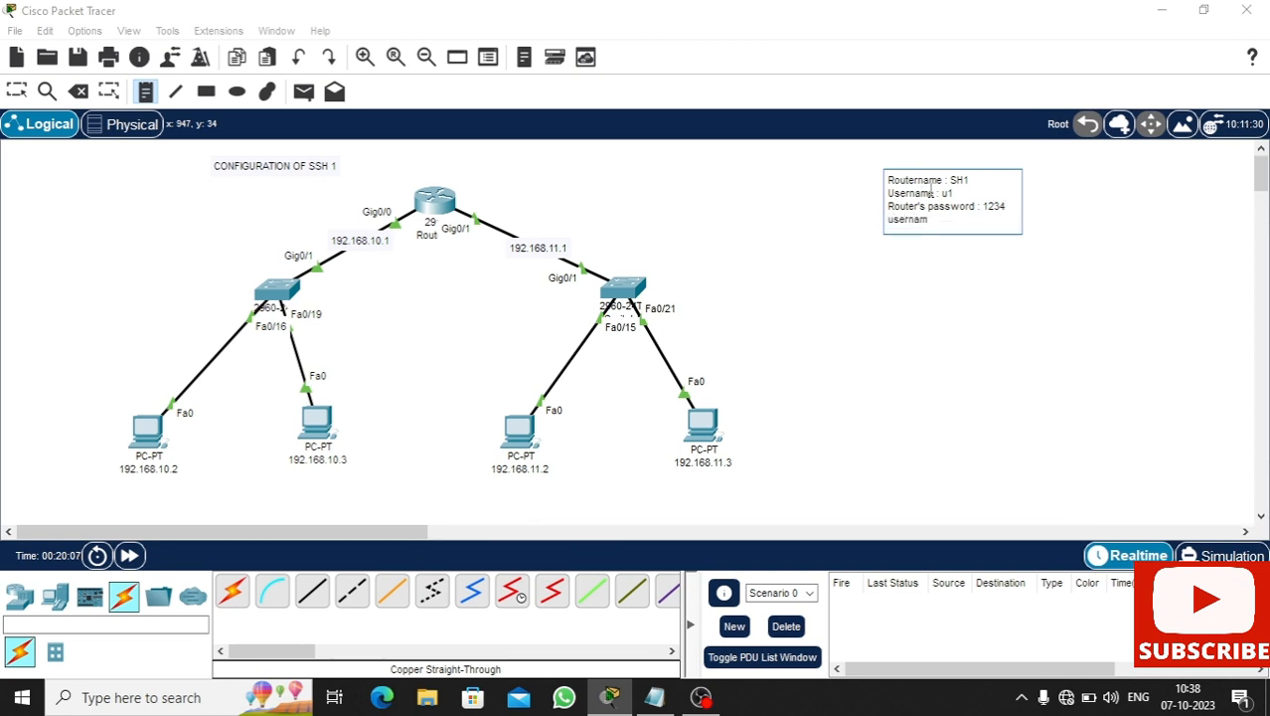
type("e password")
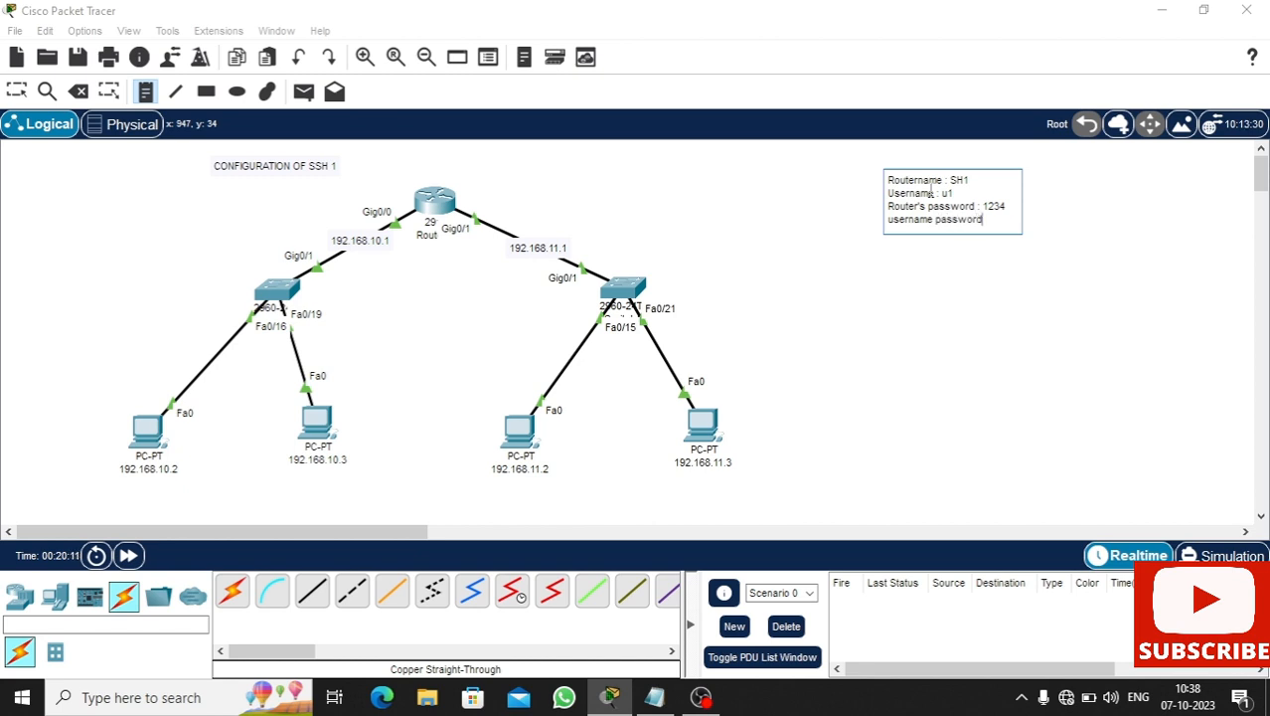
type(" : 1234")
key("Return")
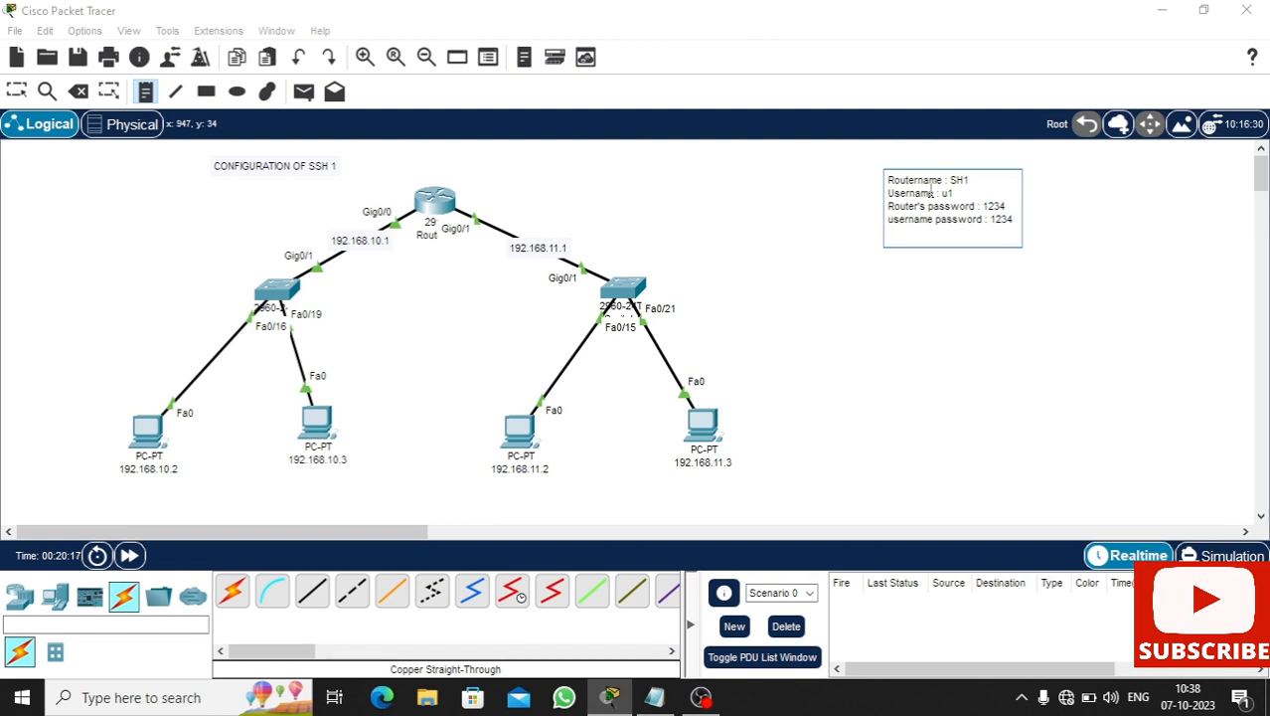
type("line")
type("passwor")
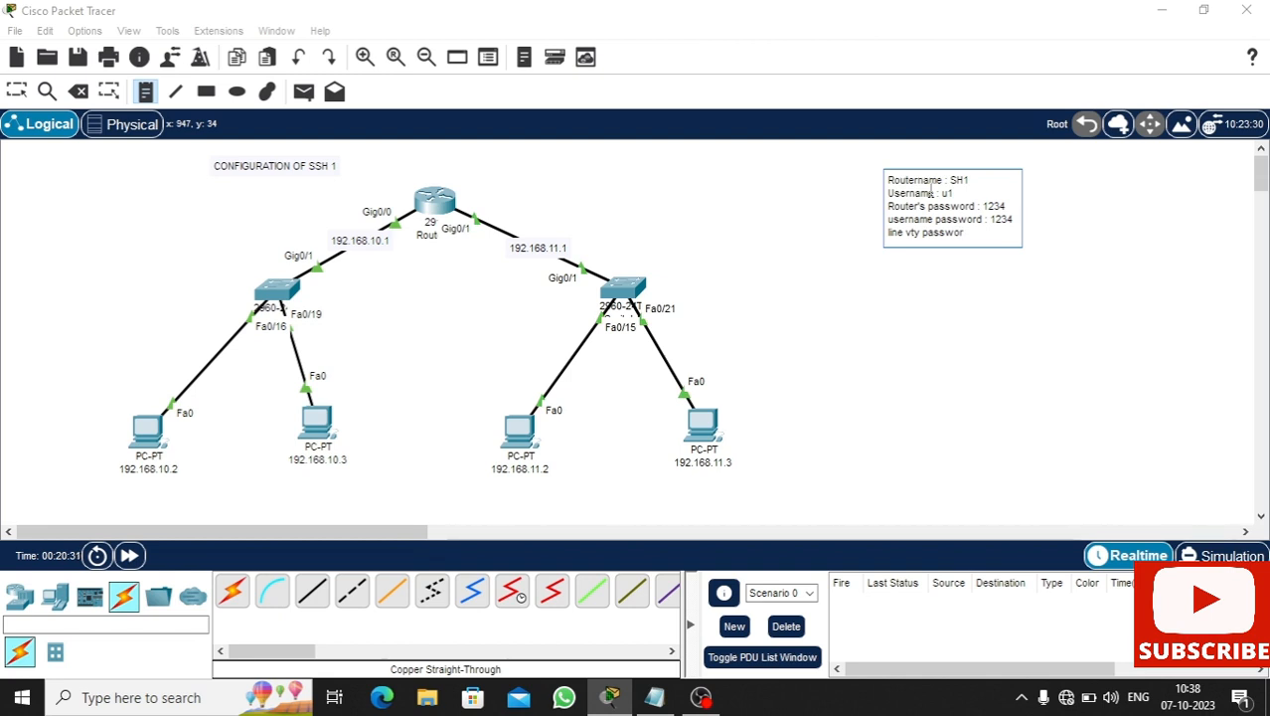
type("d")
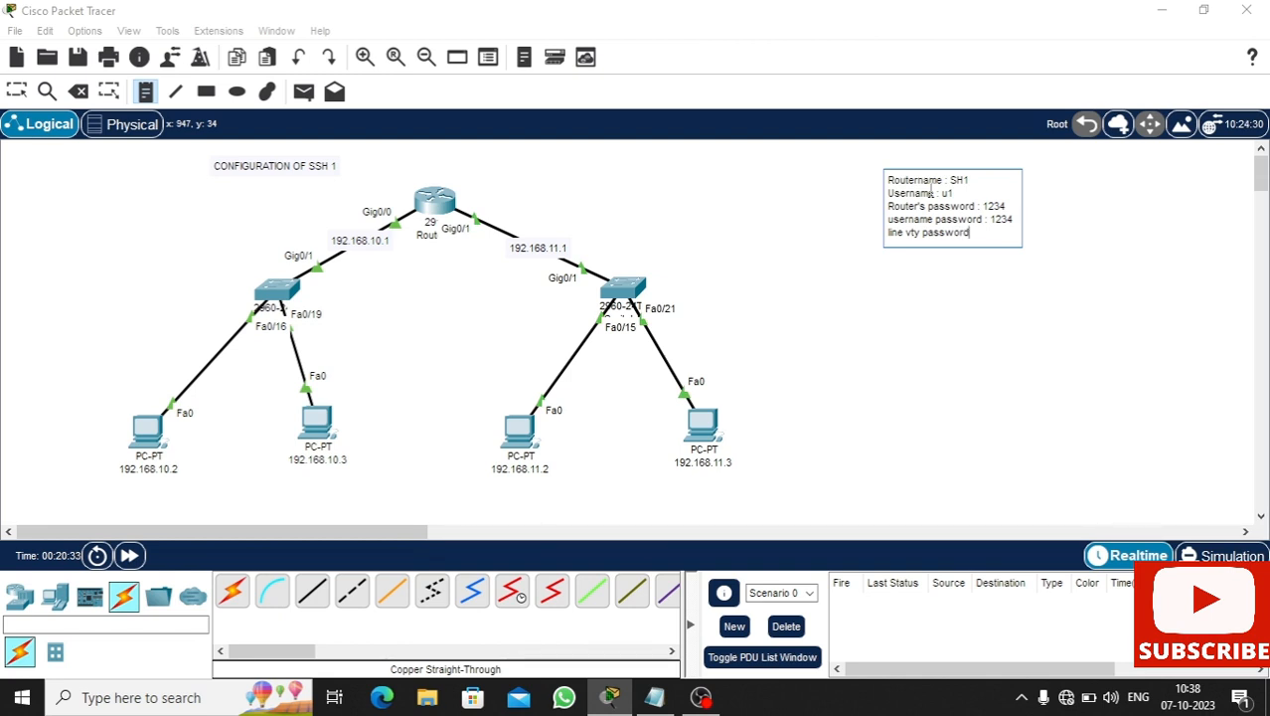
type(" :1")
left_click(650, 167)
key("Escape")
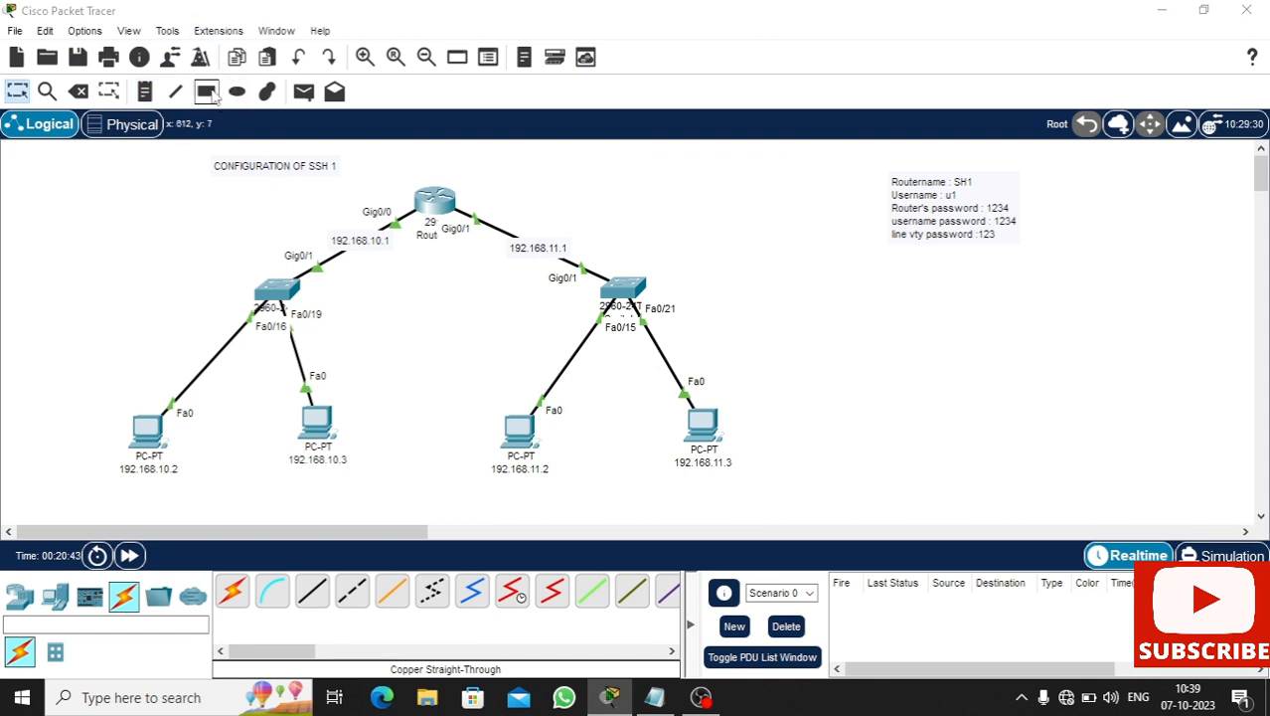
- Draw a filled light-green (#55ff7f) rectangle around the credentials note
left_click(206, 90)
left_click(564, 160)
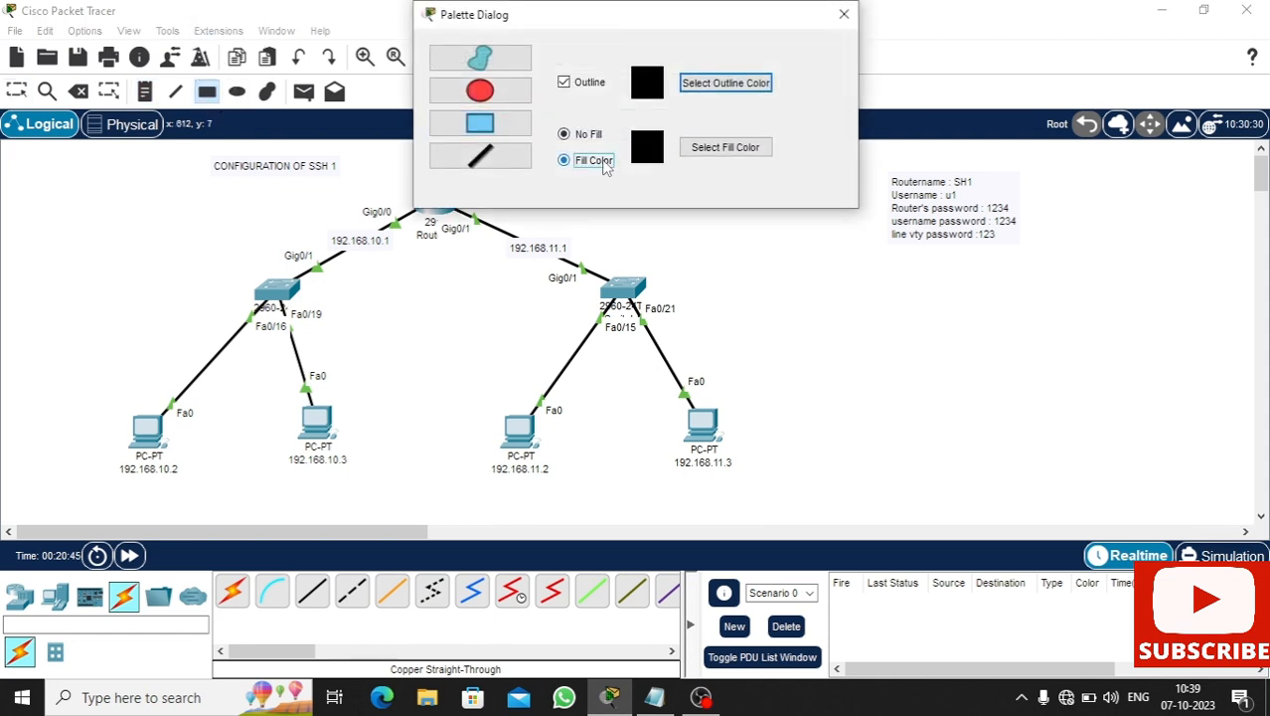
left_click(701, 151)
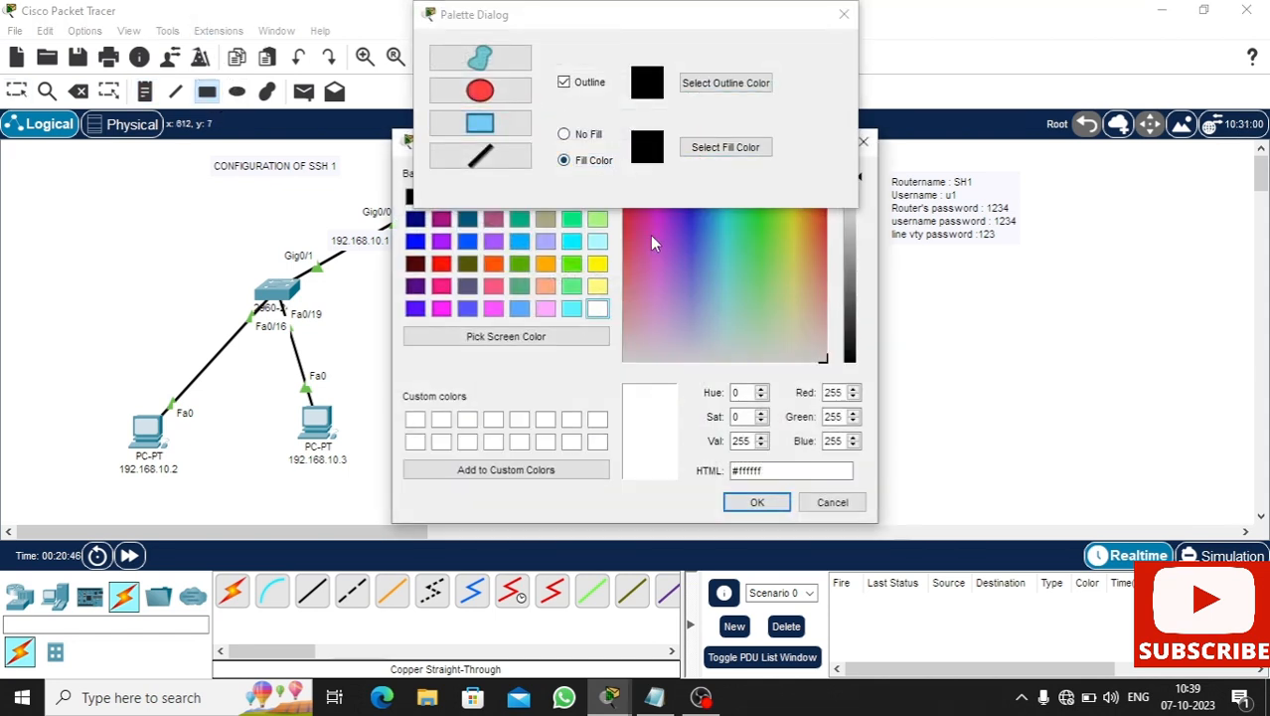
left_click(574, 287)
left_click(756, 502)
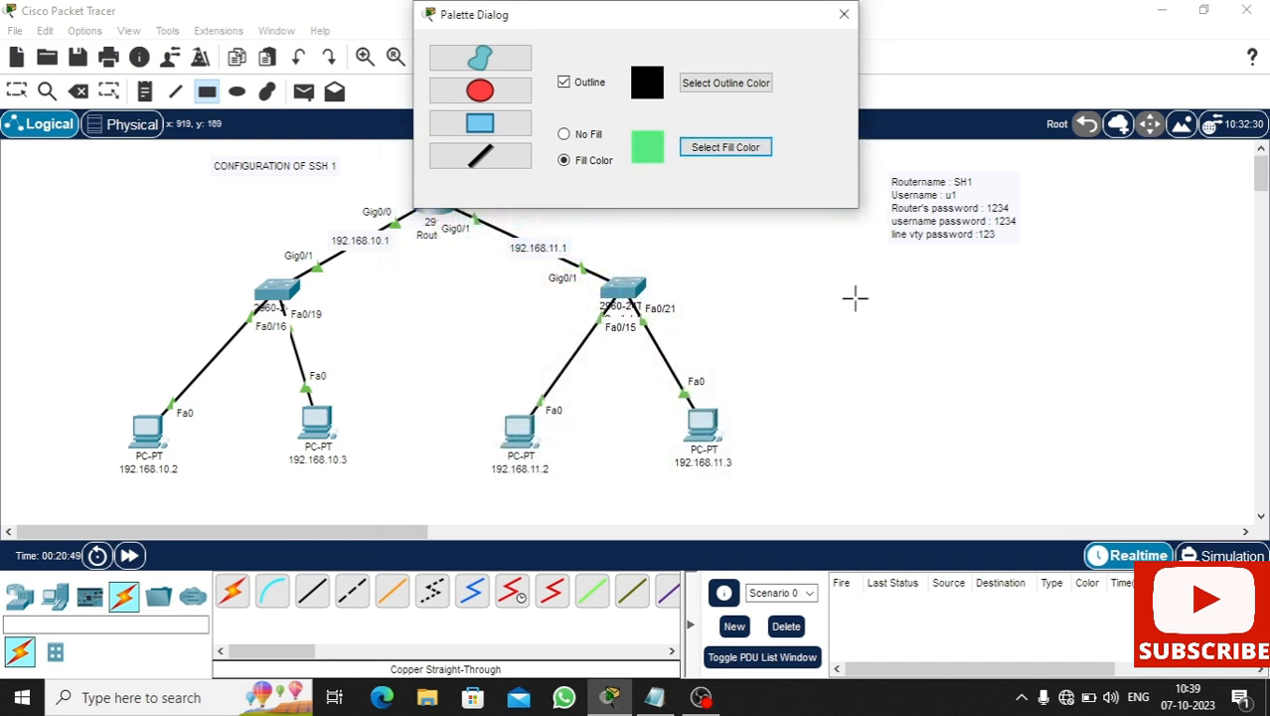
left_click(843, 15)
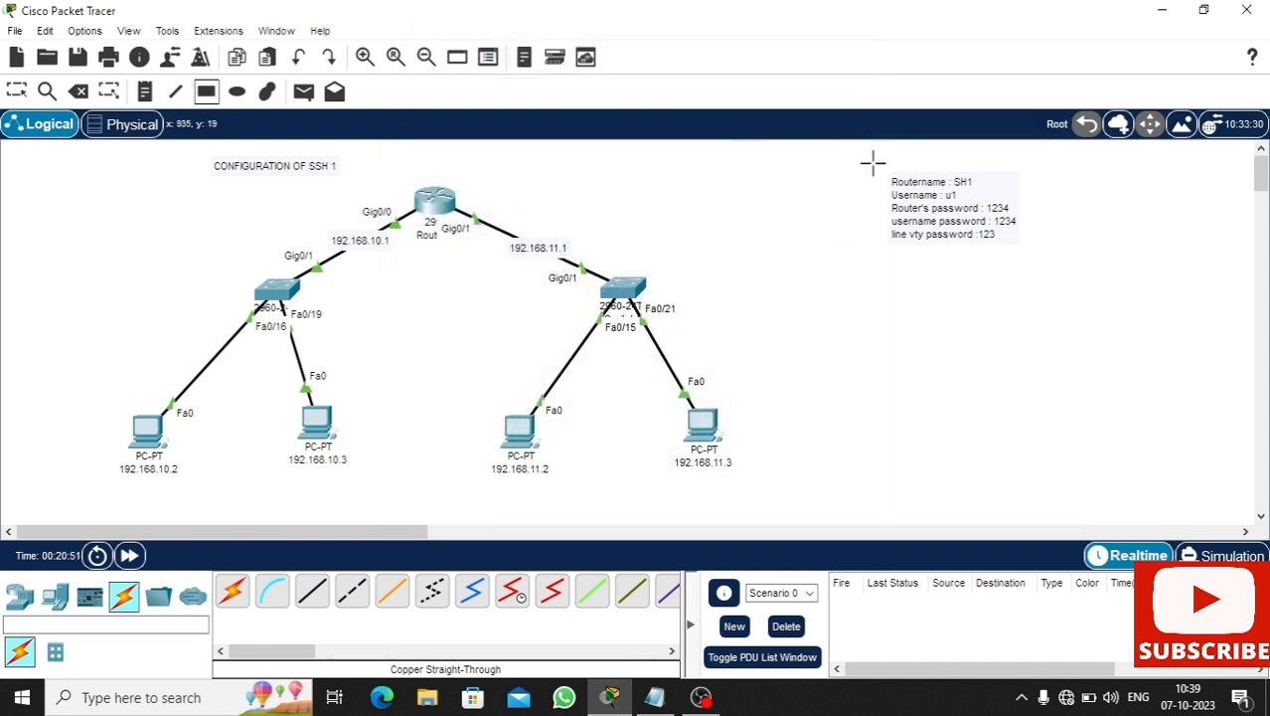
left_click_drag(872, 157, 1035, 260)
key("Escape")
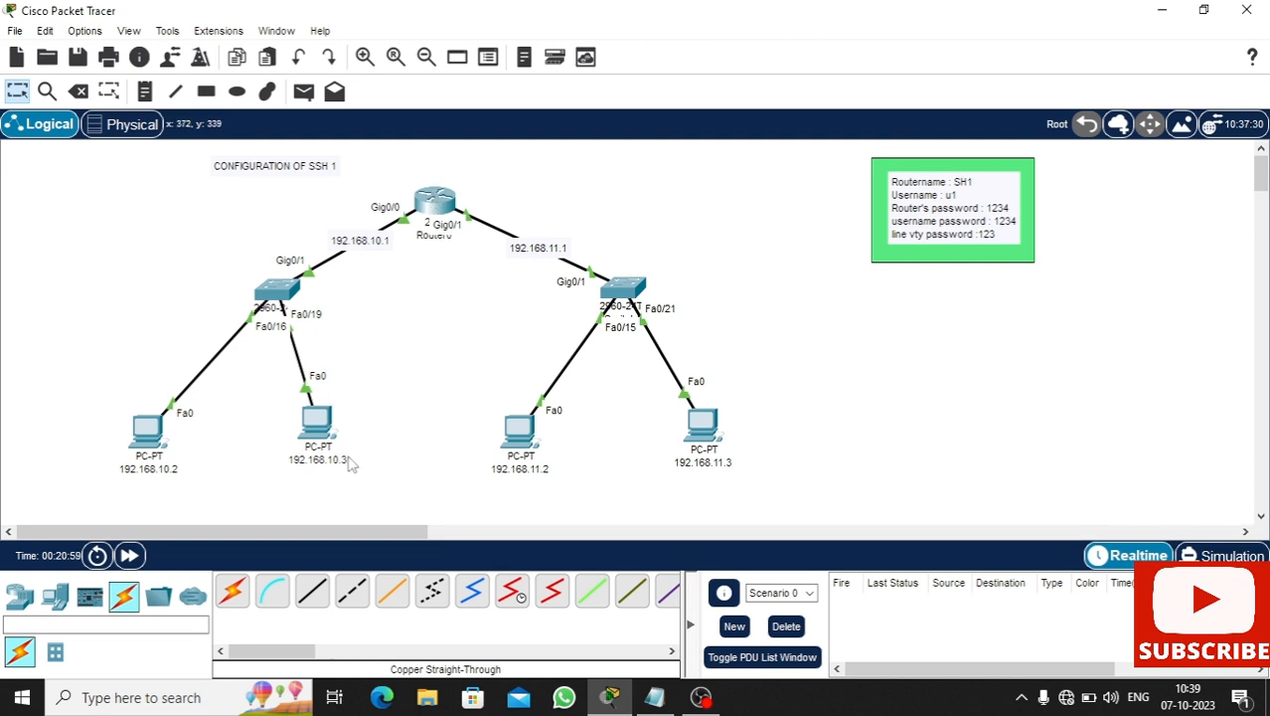
- Back in Notepad, add blank lines and type 'Now its time to check'
key("alt+Tab")
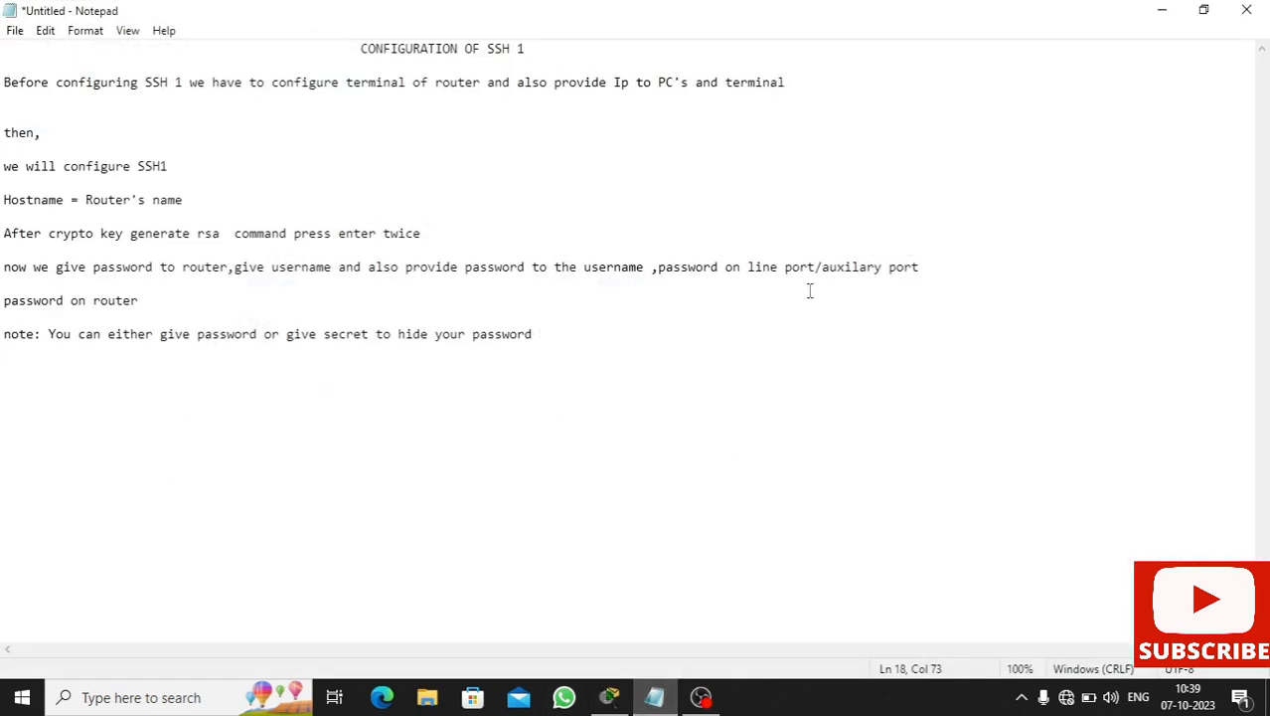
key("Return")
key("Return")
key("Return")
type("Now its time to check")
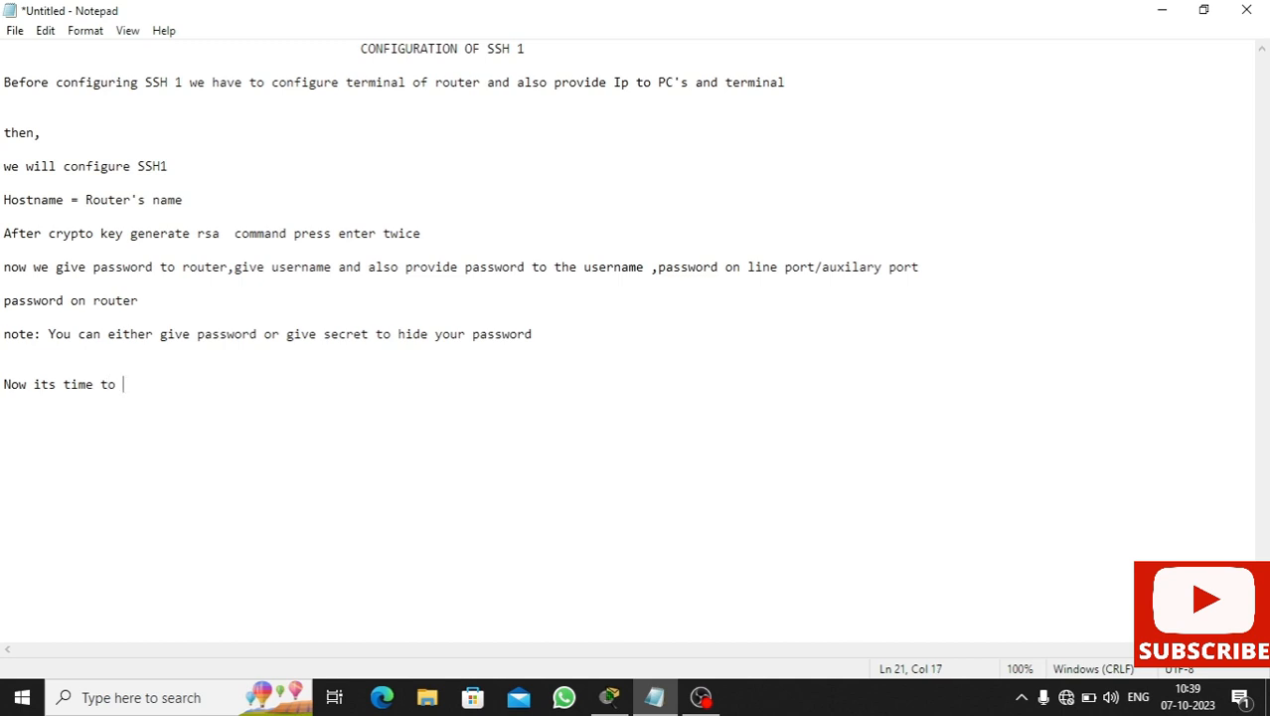